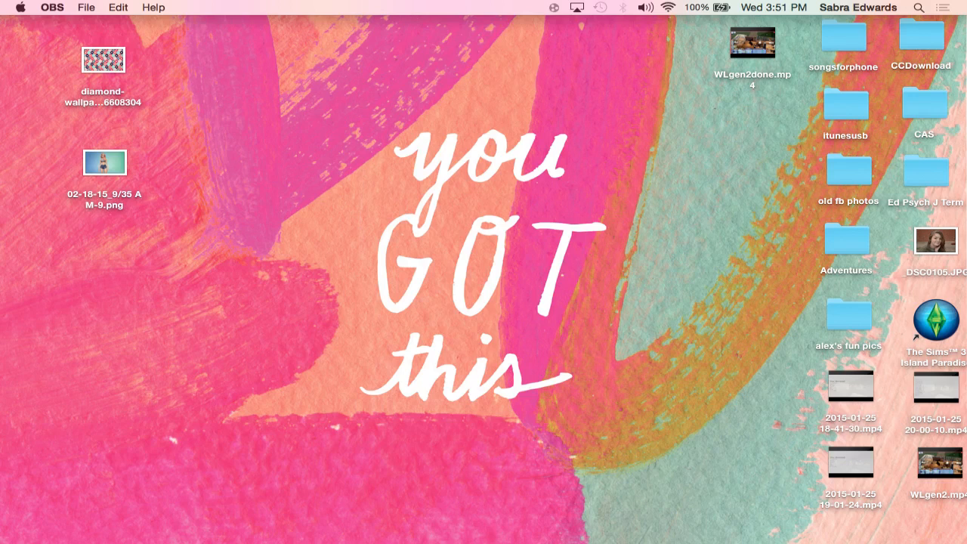
Step: Switch from the desktop to GIMP
drag(55, 45, 31, 65)
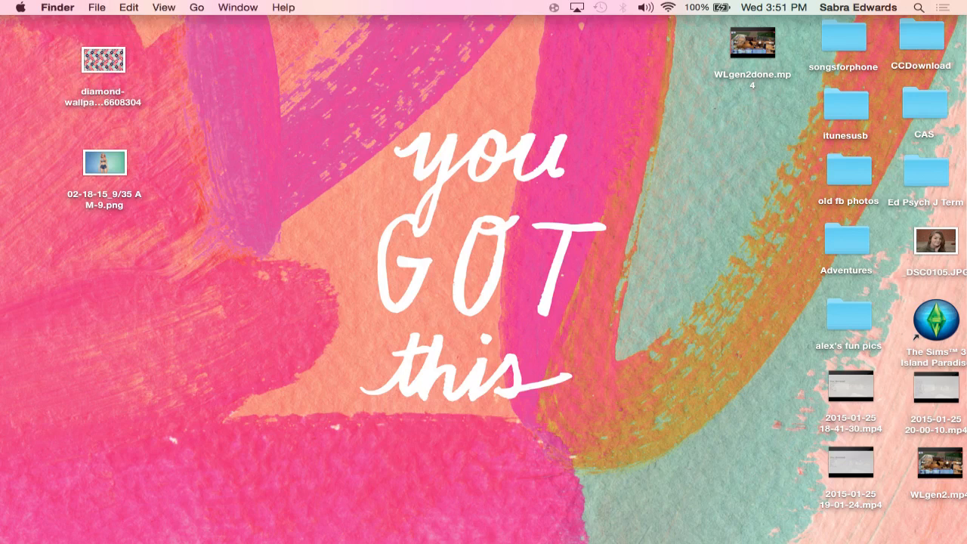
key(F4)
scroll(483, 272, left, 3)
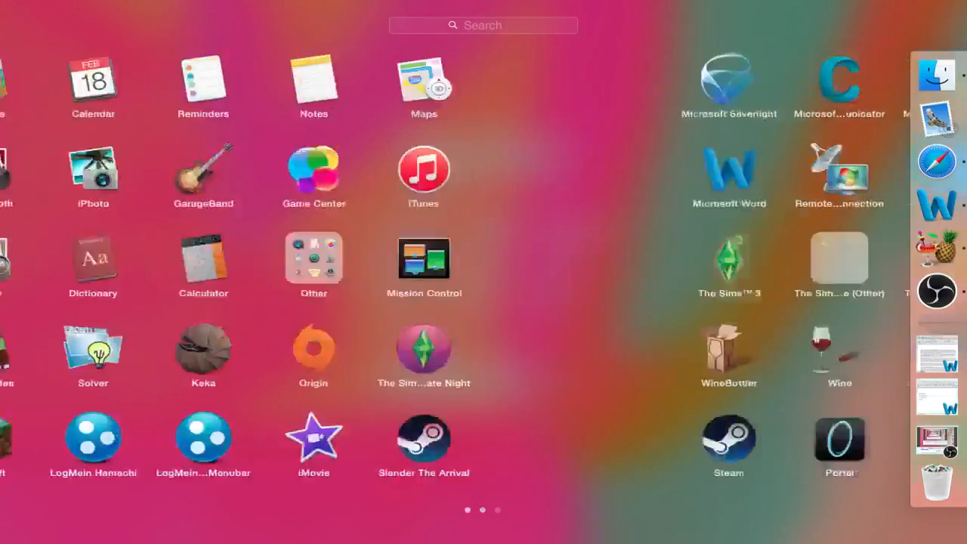
key(Escape)
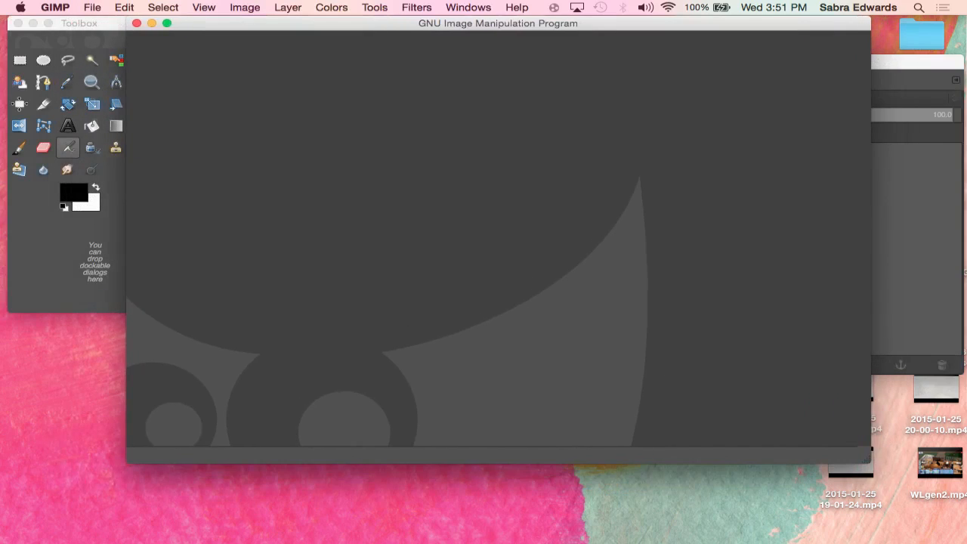
Step: Open diamond-wallpaper-tumblr-thm-oc-wallpaper-396608304.jpg from the Desktop folder
click(92, 7)
click(106, 48)
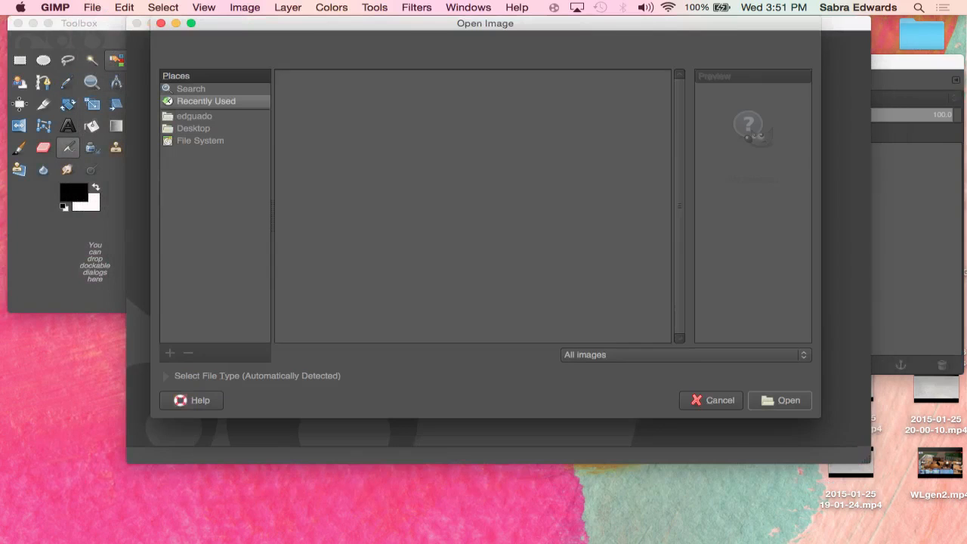
click(193, 128)
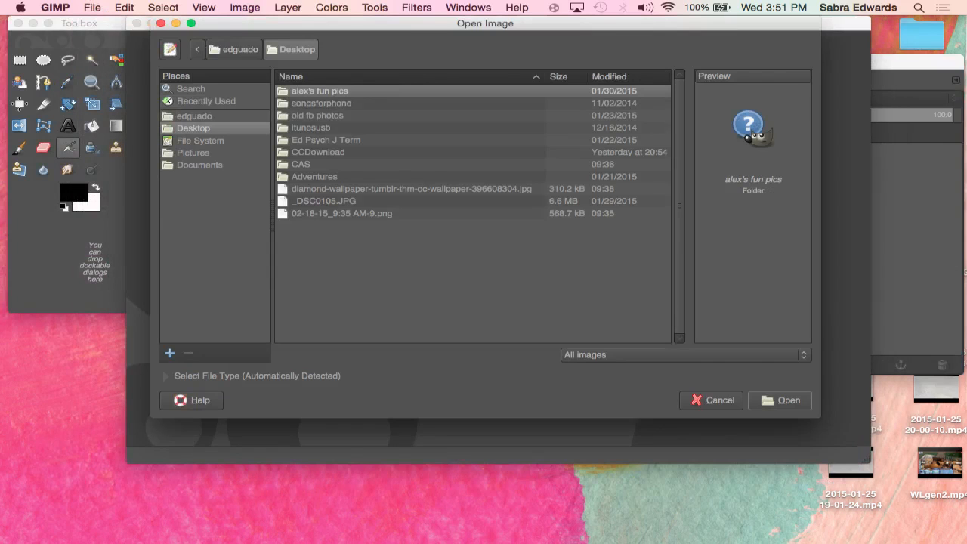
click(411, 189)
click(780, 400)
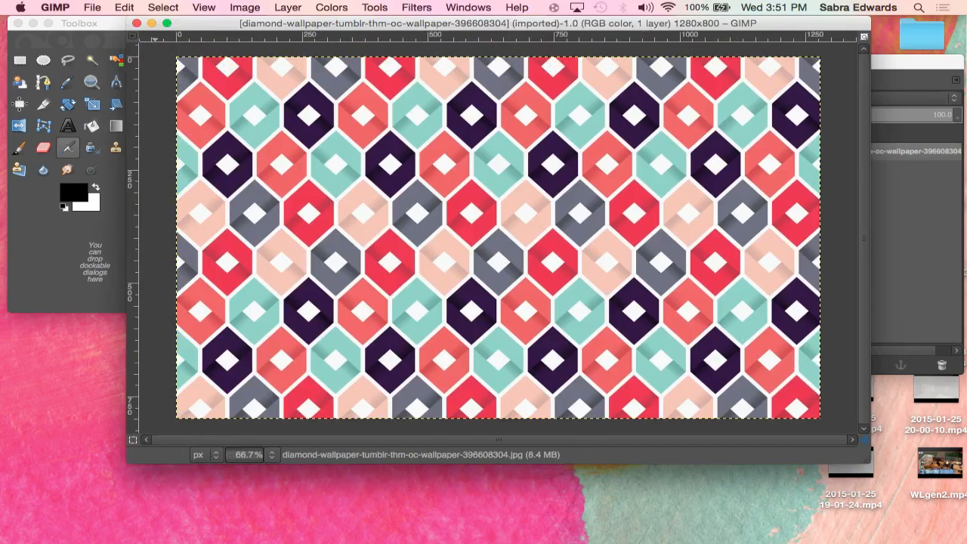
Step: Scale the wallpaper image to a height of 720 px, keeping its proportions
click(245, 7)
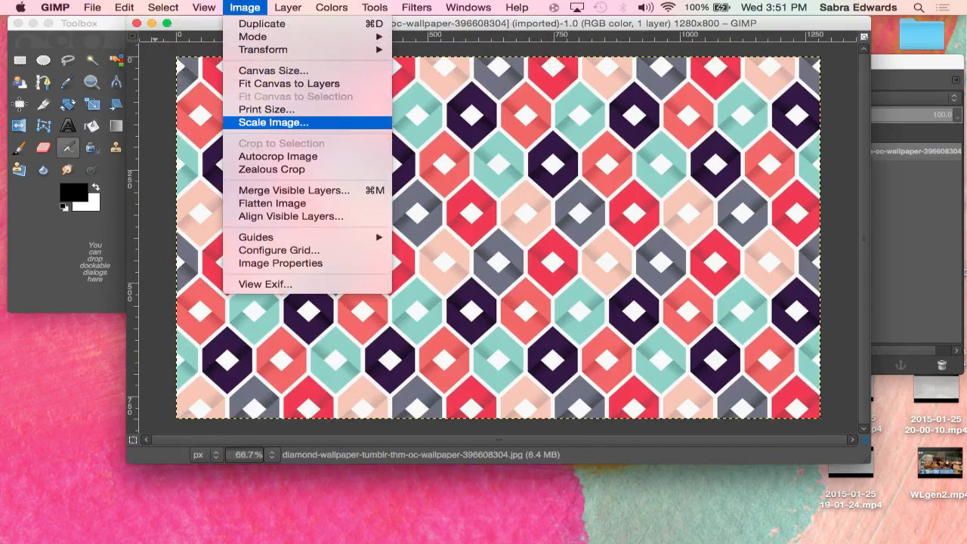
click(273, 122)
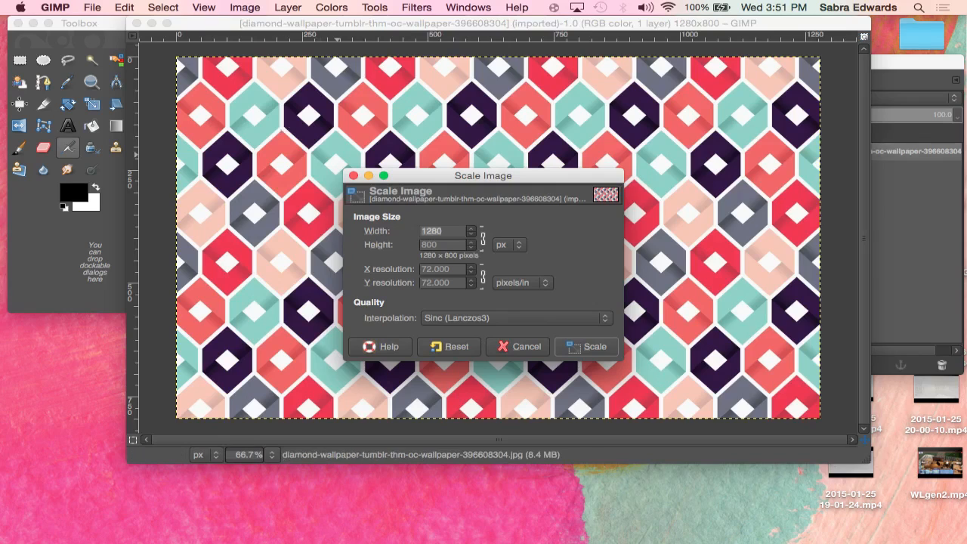
key(Tab)
text(720)
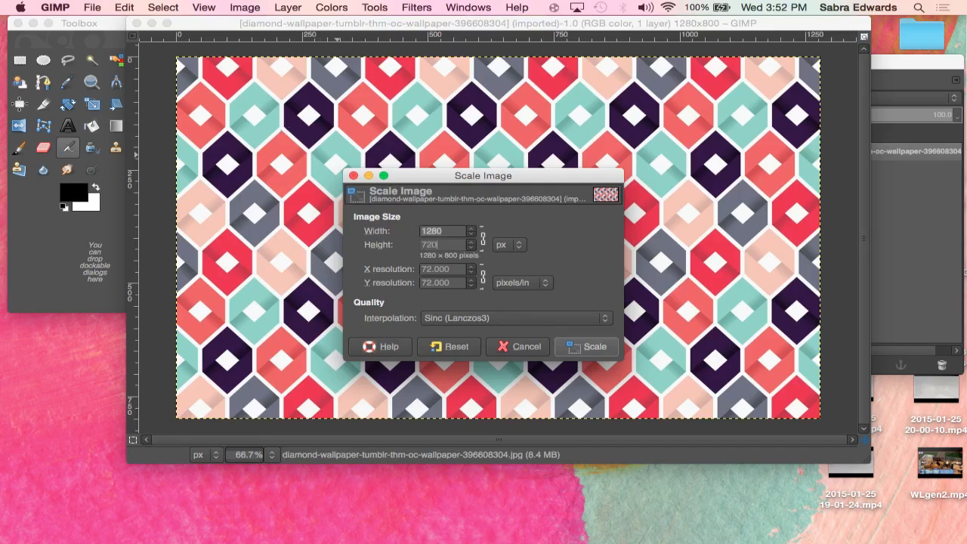
click(589, 346)
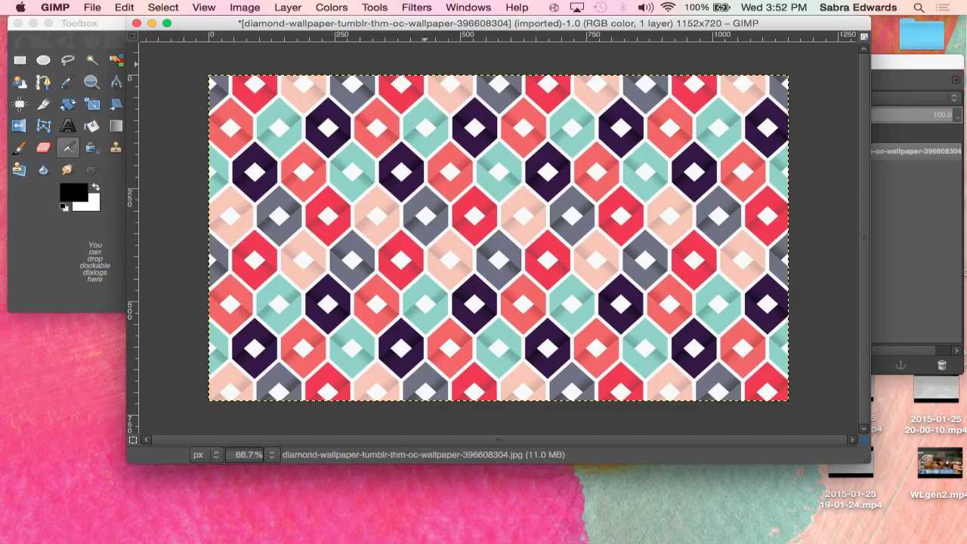
Step: Apply a Gaussian Blur to the wallpaper with a 15 px horizontal and vertical radius
click(416, 7)
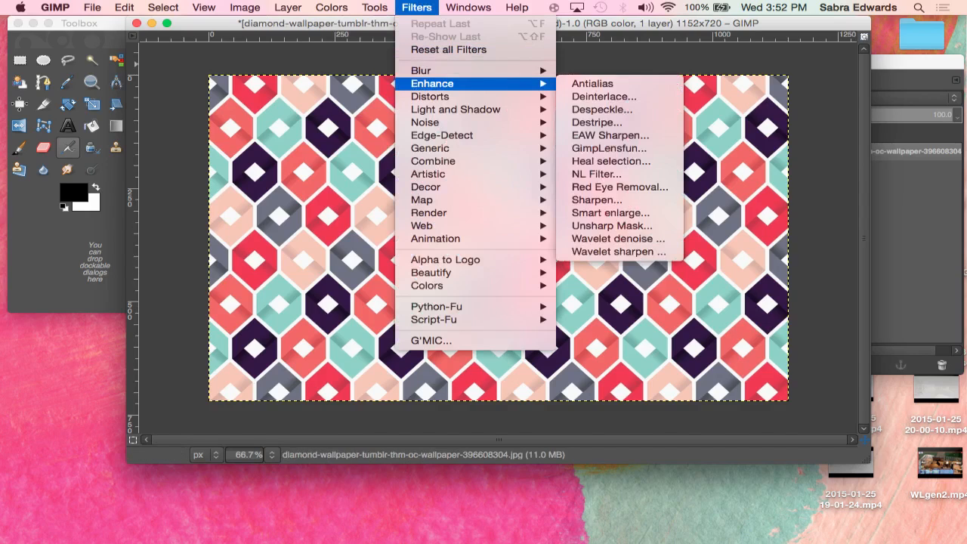
mouse_move(454, 70)
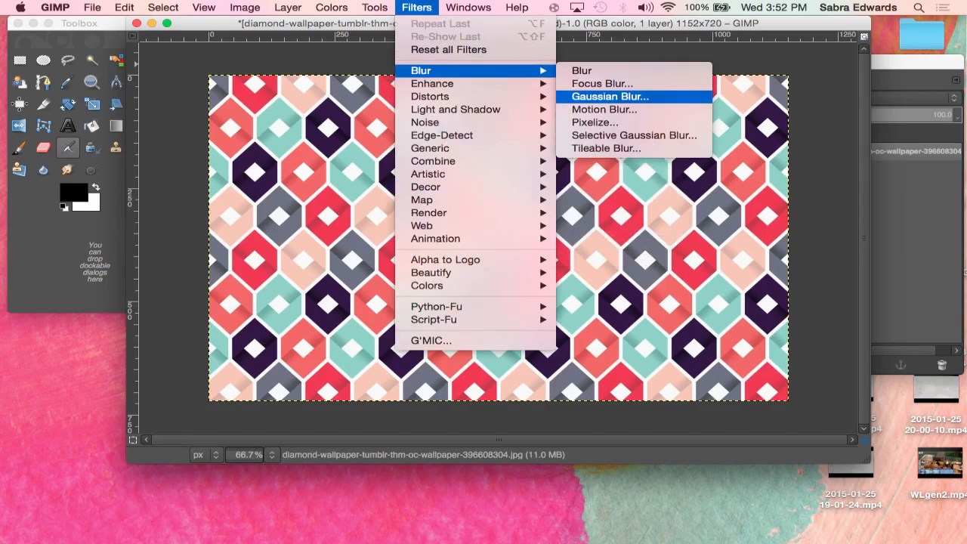
click(611, 96)
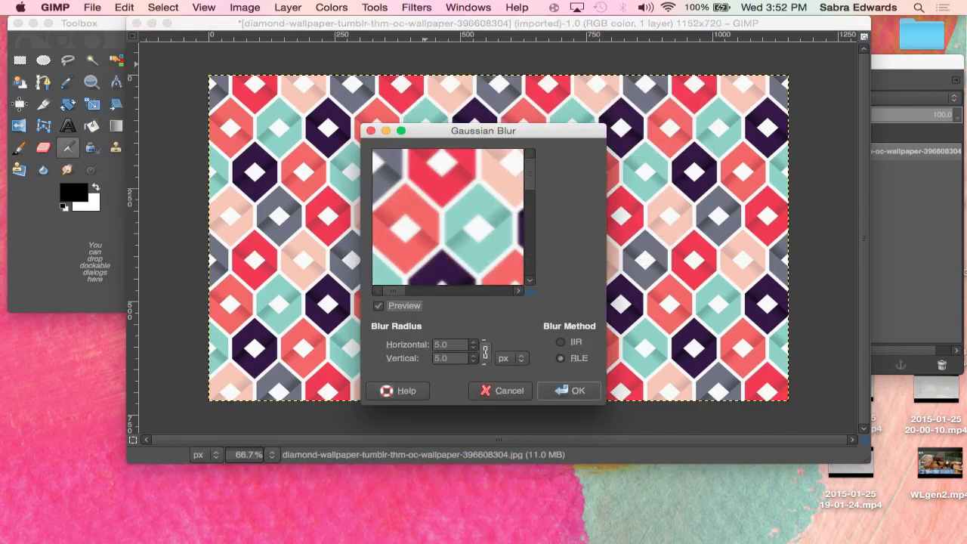
click(453, 344)
key(BackSpace)
key(BackSpace)
key(BackSpace)
text(15)
key(Tab)
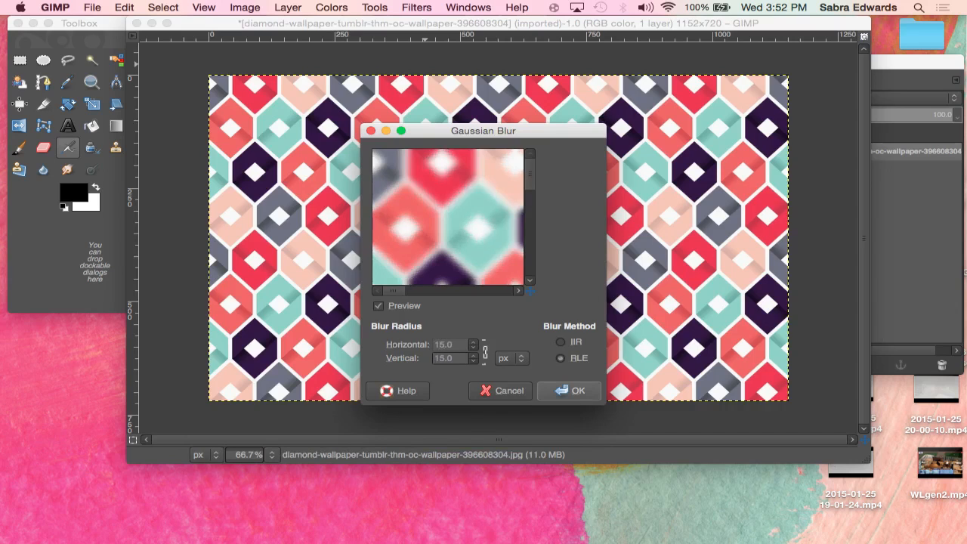
click(571, 390)
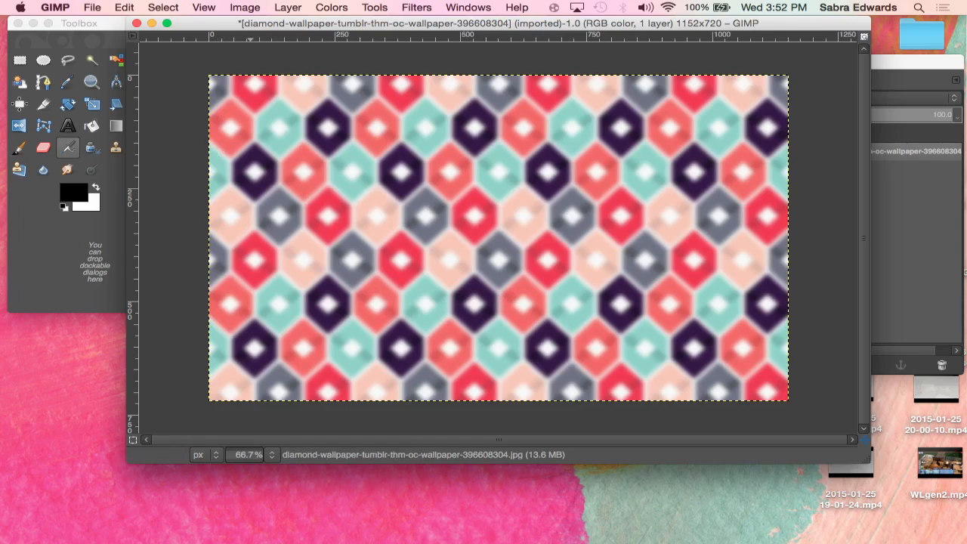
Step: Add a text box about 825 × 429 px at the image's upper left, reading "Gimp" above "Thumbnail Tutorial"
mouse_move(250, 23)
mouse_down()
mouse_move(274, 23)
mouse_move(236, 24)
mouse_up()
click(79, 23)
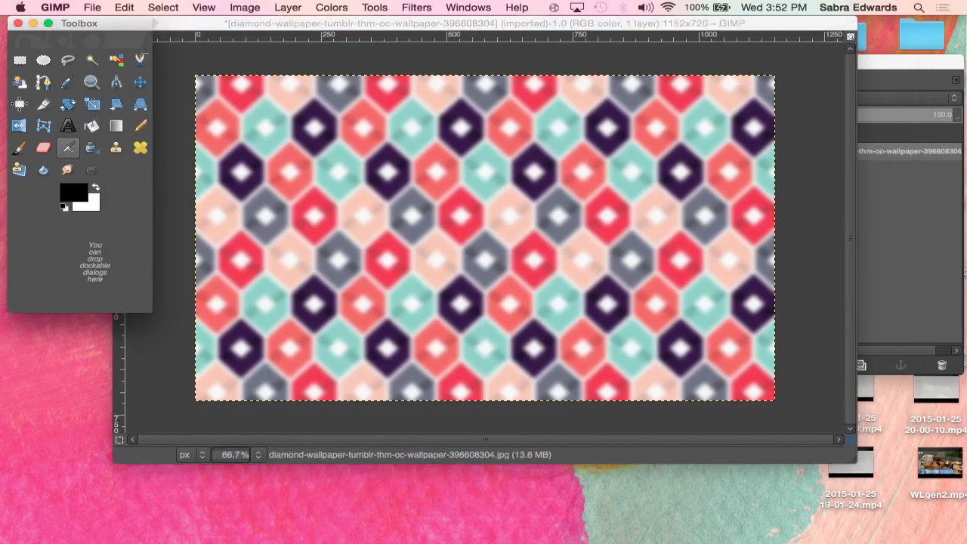
click(68, 126)
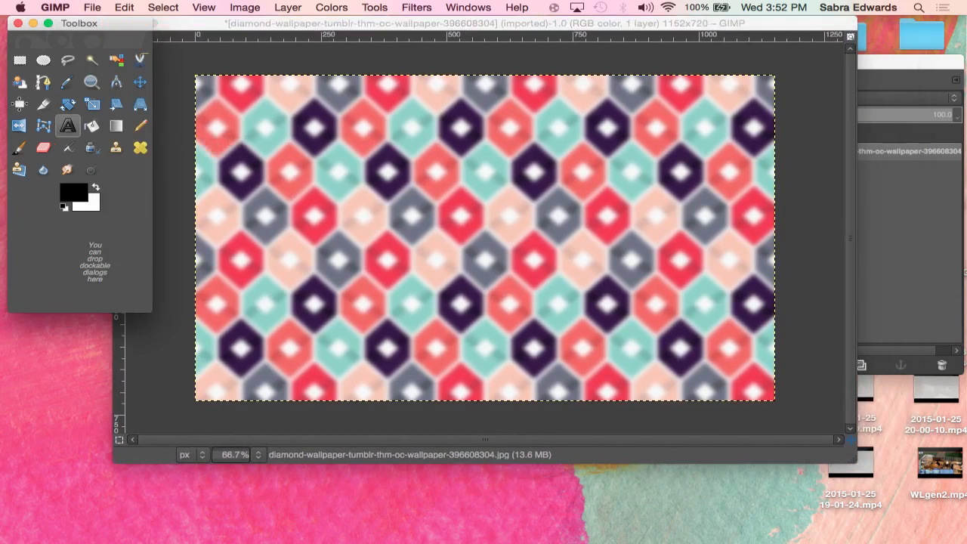
drag(210, 82, 624, 276)
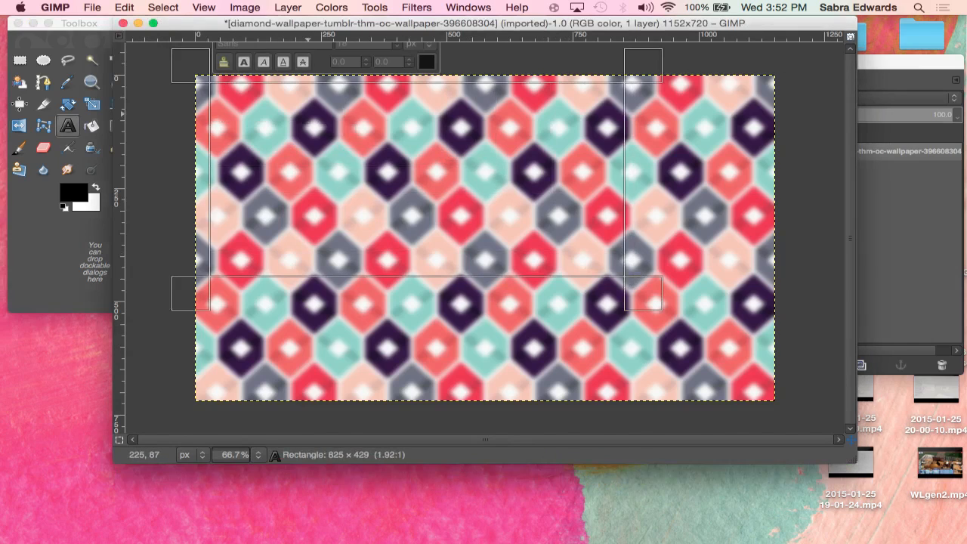
text(Gim)
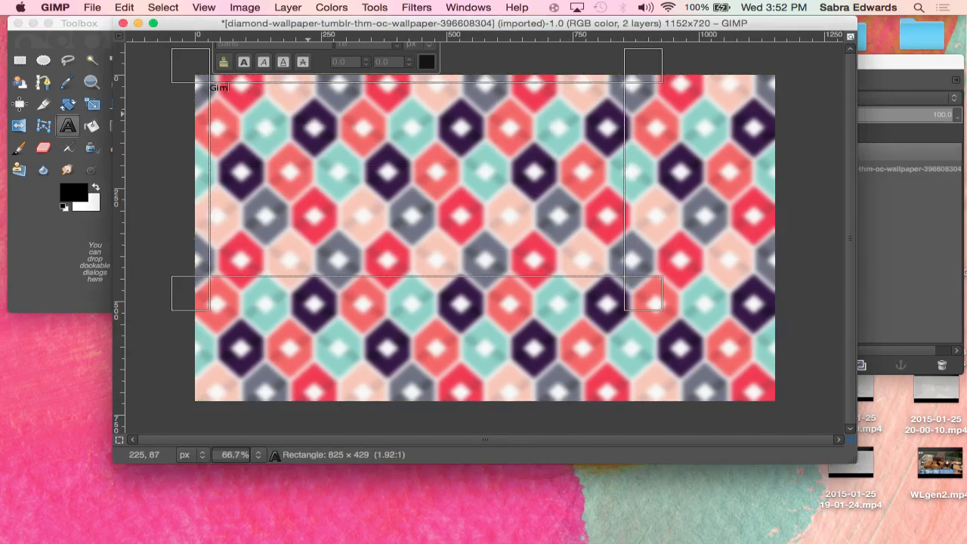
text(p Thumbnail Tutorial)
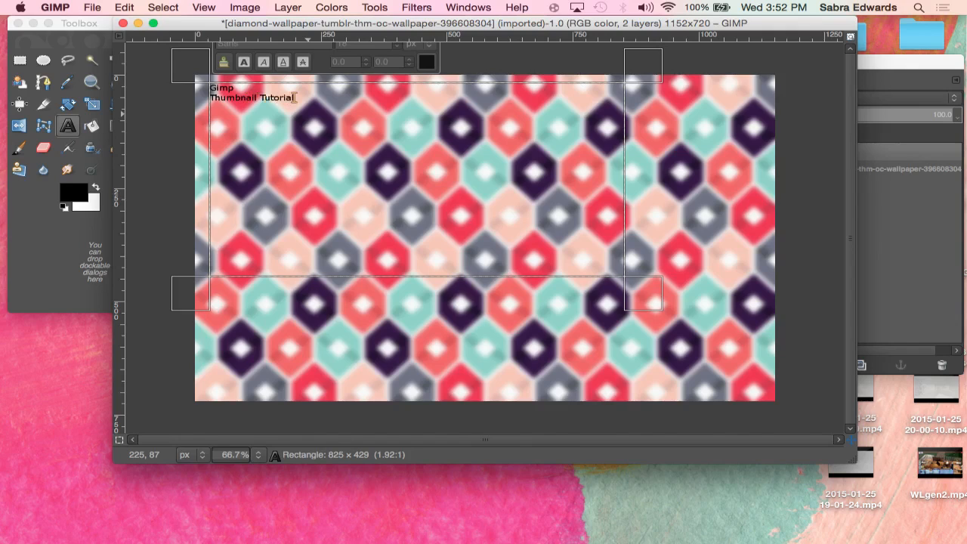
Step: Select all of the title text and justify it to the centre
drag(294, 98, 210, 88)
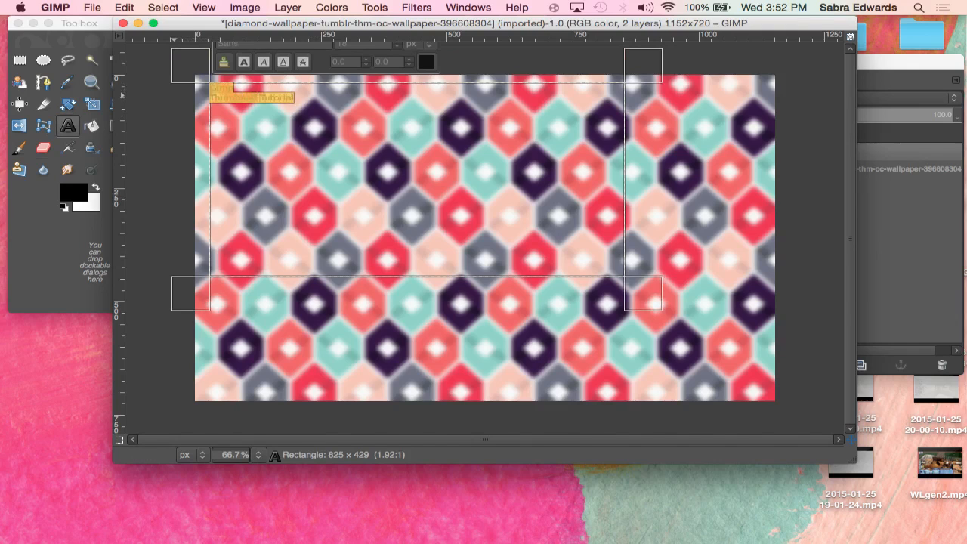
double_click(67, 125)
click(78, 184)
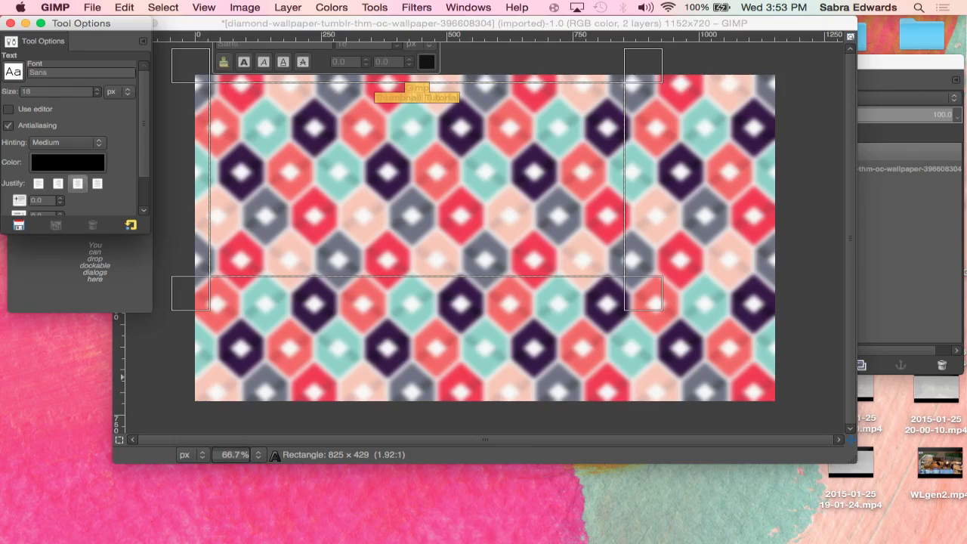
Step: Enlarge the image window and close the text tool options
drag(114, 462, 78, 521)
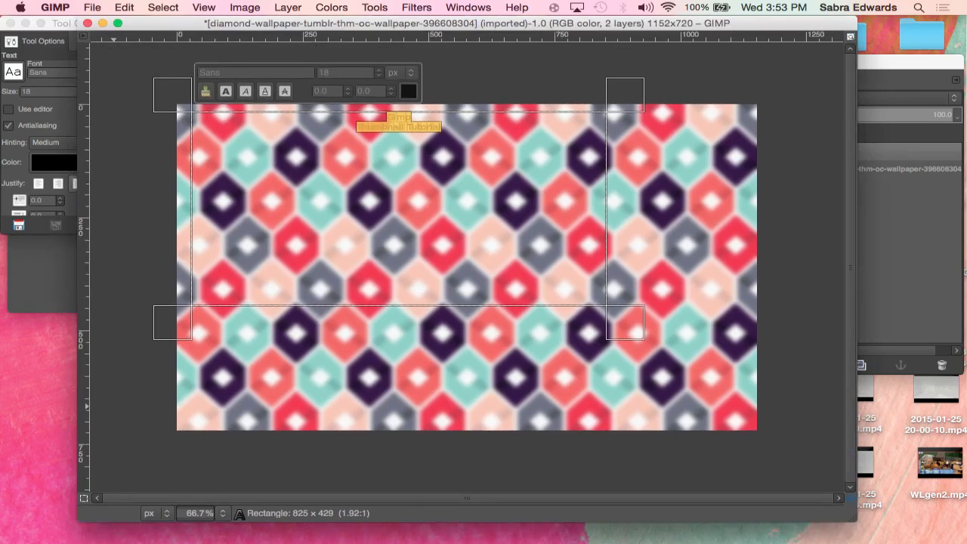
click(60, 23)
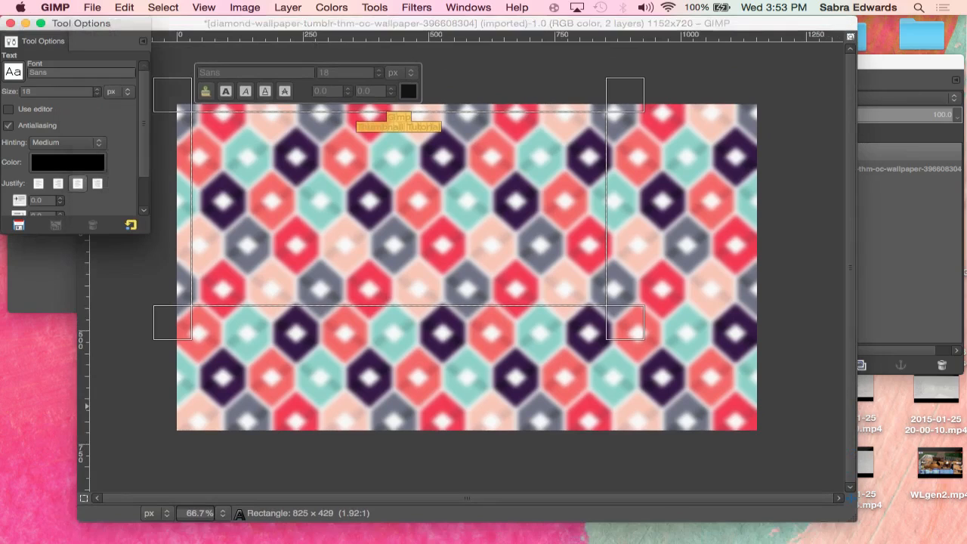
click(9, 23)
Step: Try the KG Blank Space Solid font on the title text
click(260, 72)
key(BackSpace)
key(BackSpace)
key(BackSpace)
key(BackSpace)
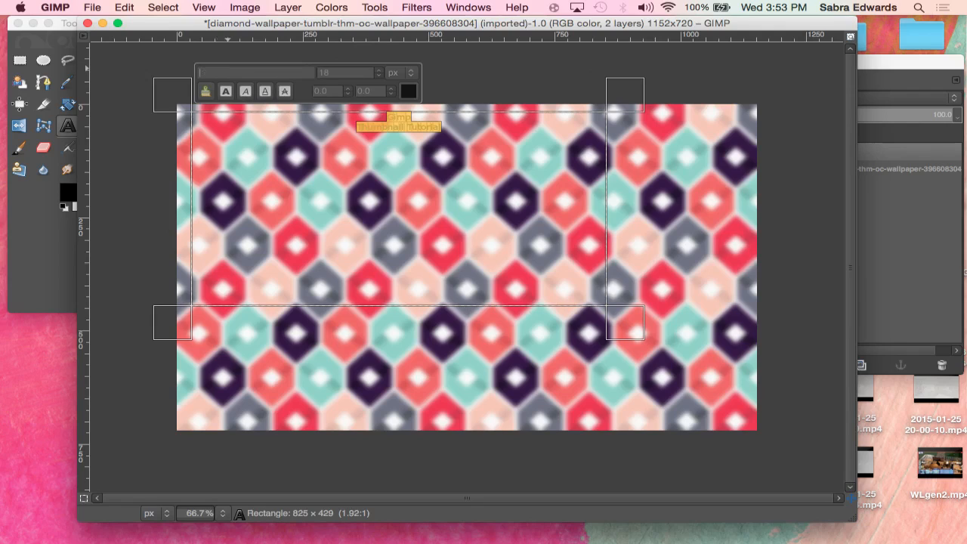
text(k)
key(Down)
key(Down)
key(Down)
key(Down)
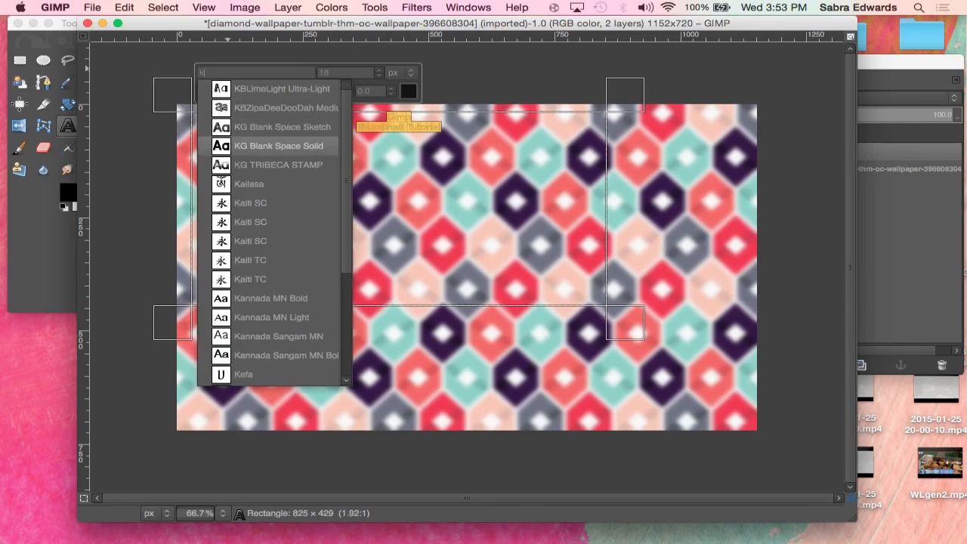
key(Return)
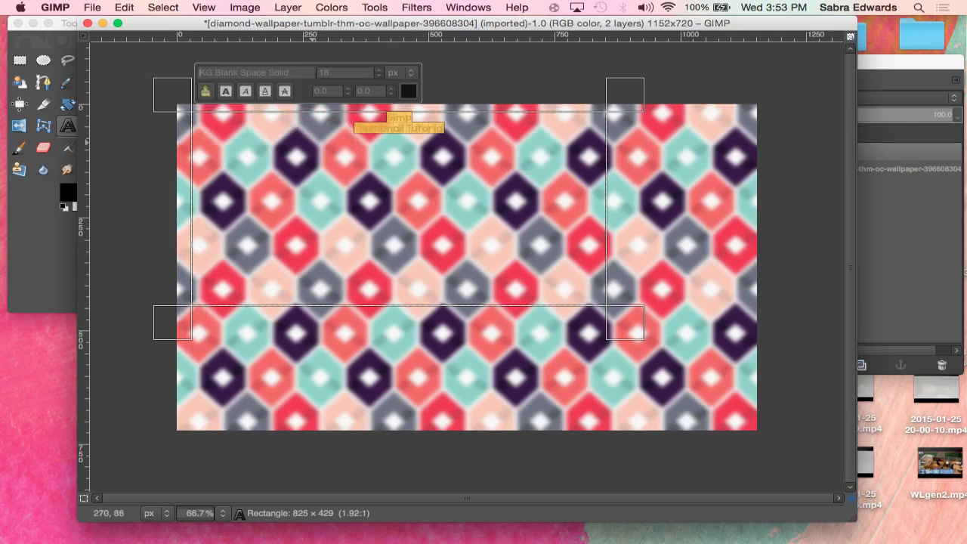
Step: Set the title text's font to Lakesight Personal Use Only
key(BackSpace)
key(BackSpace)
key(BackSpace)
key(BackSpace)
key(BackSpace)
key(BackSpace)
key(BackSpace)
key(BackSpace)
key(BackSpace)
key(BackSpace)
key(BackSpace)
key(BackSpace)
key(BackSpace)
key(BackSpace)
key(BackSpace)
key(BackSpace)
key(BackSpace)
key(BackSpace)
key(BackSpace)
key(BackSpace)
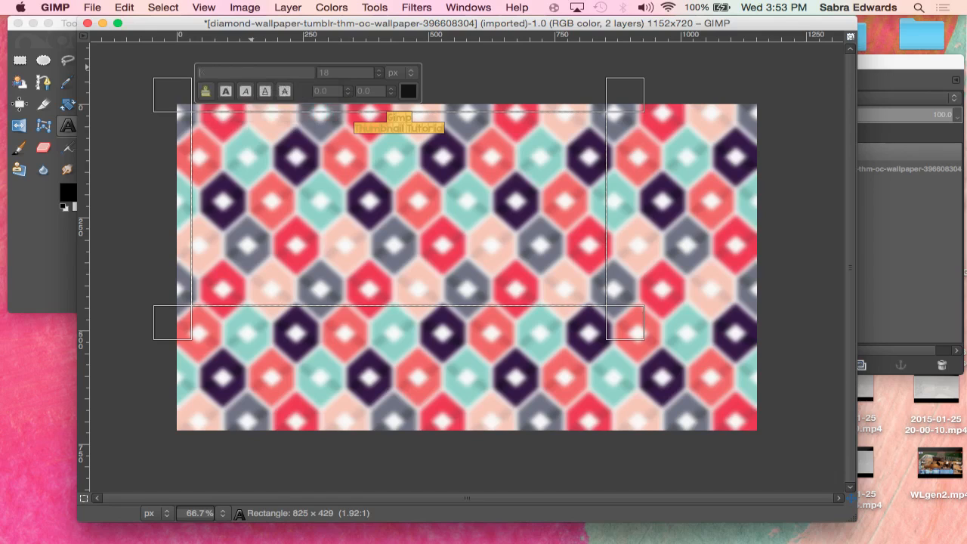
text(la)
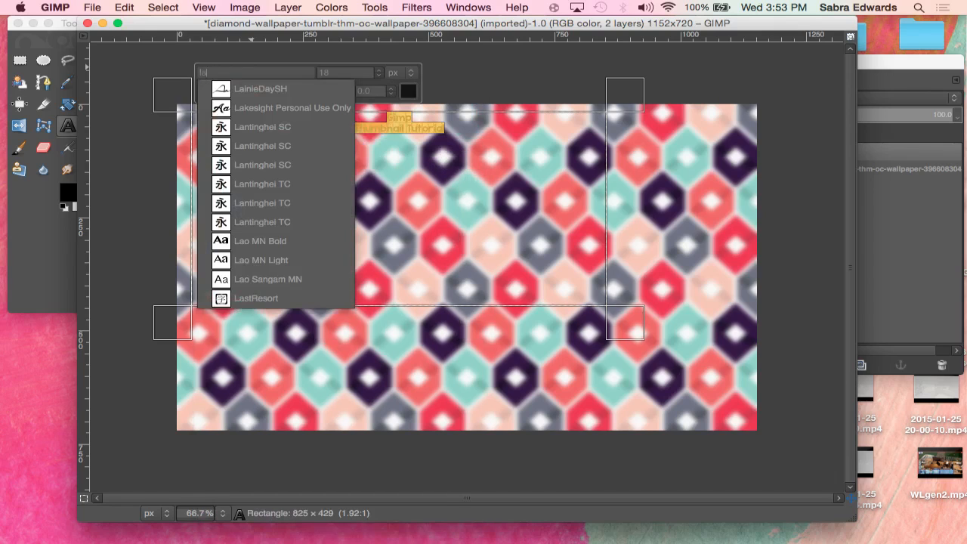
click(267, 108)
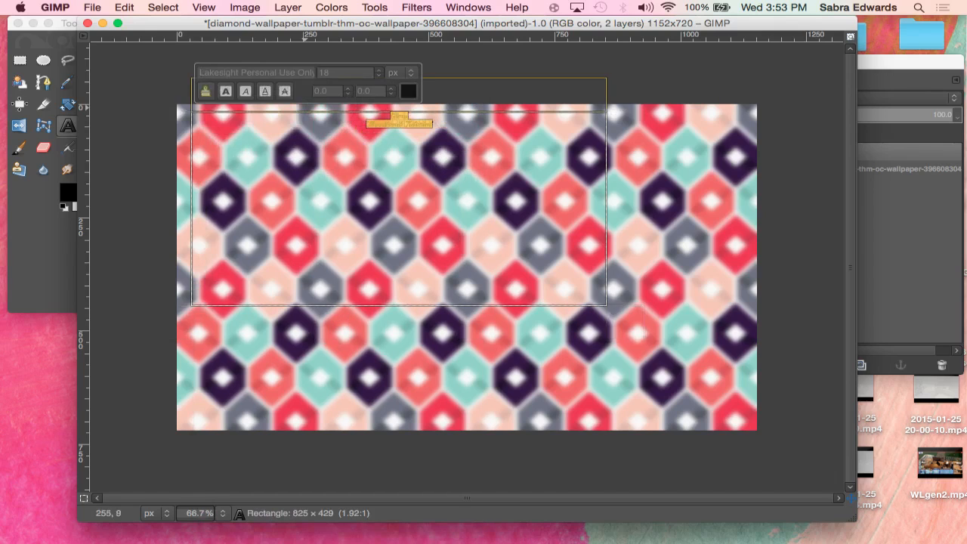
Step: Increase the title's font size to 136 px and enlarge its text box to about 870 × 520 px
click(379, 70)
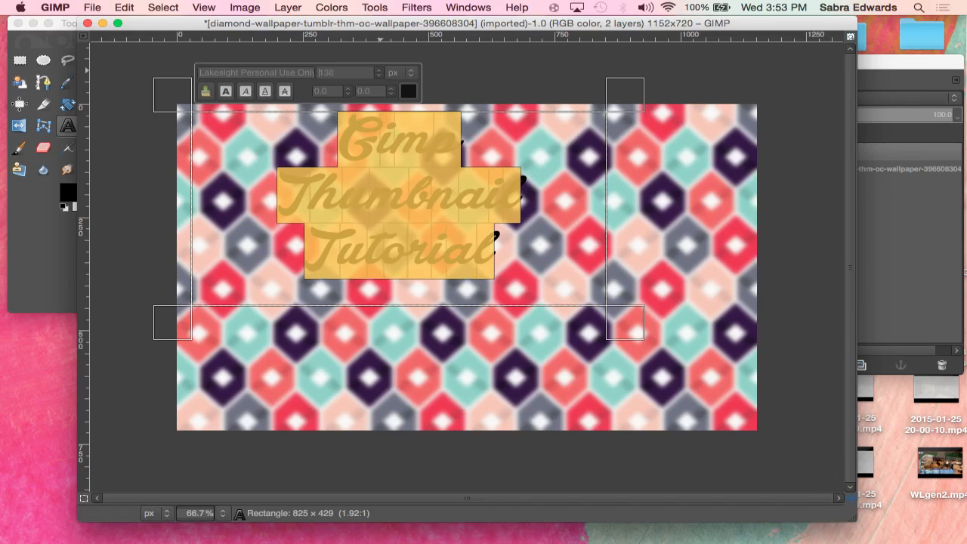
drag(622, 342, 624, 358)
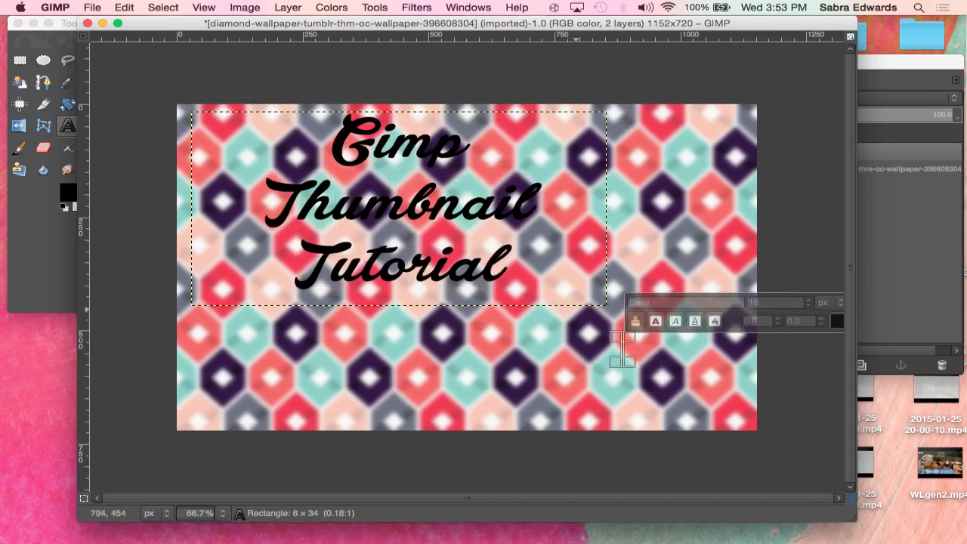
click(434, 204)
drag(620, 333, 642, 376)
Step: Select the whole title and raise its font size to 142 px
drag(517, 272, 355, 101)
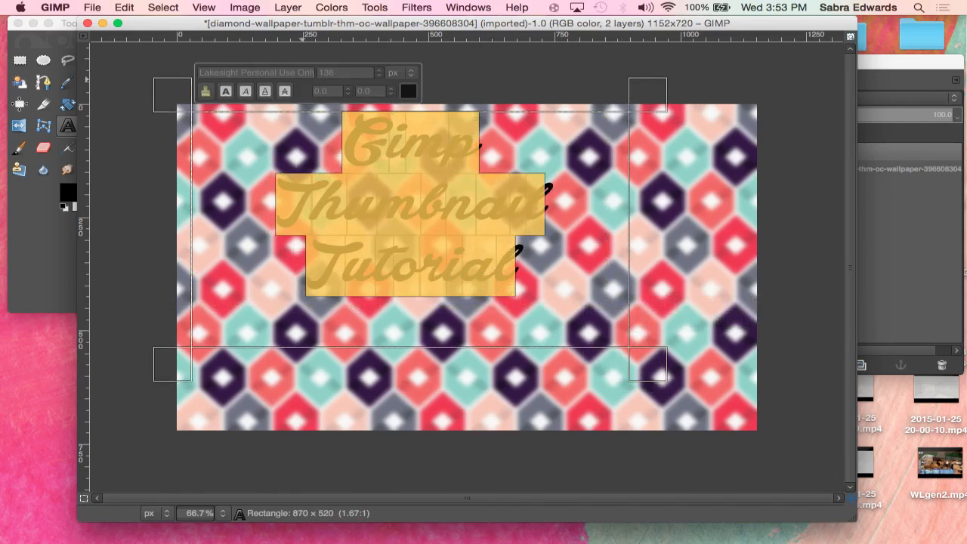
click(379, 70)
click(378, 70)
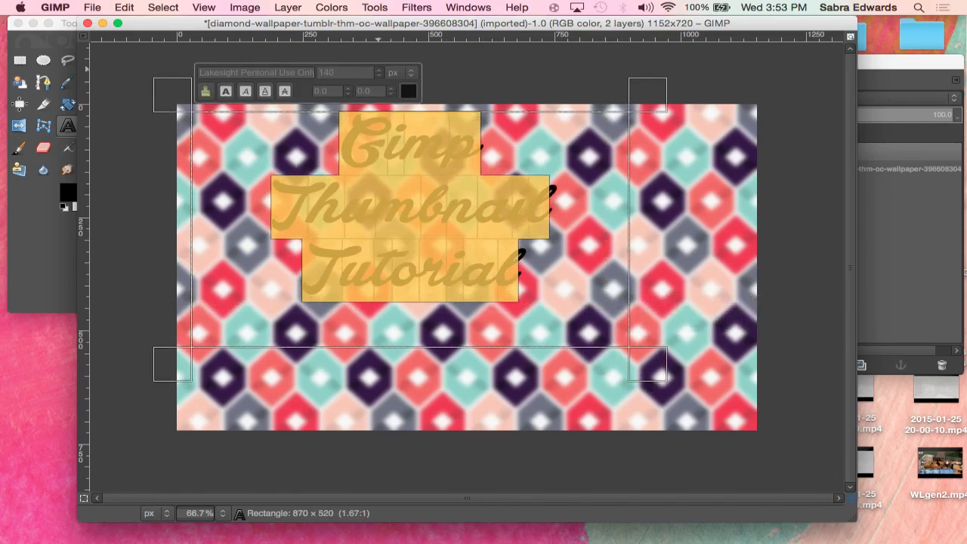
click(379, 70)
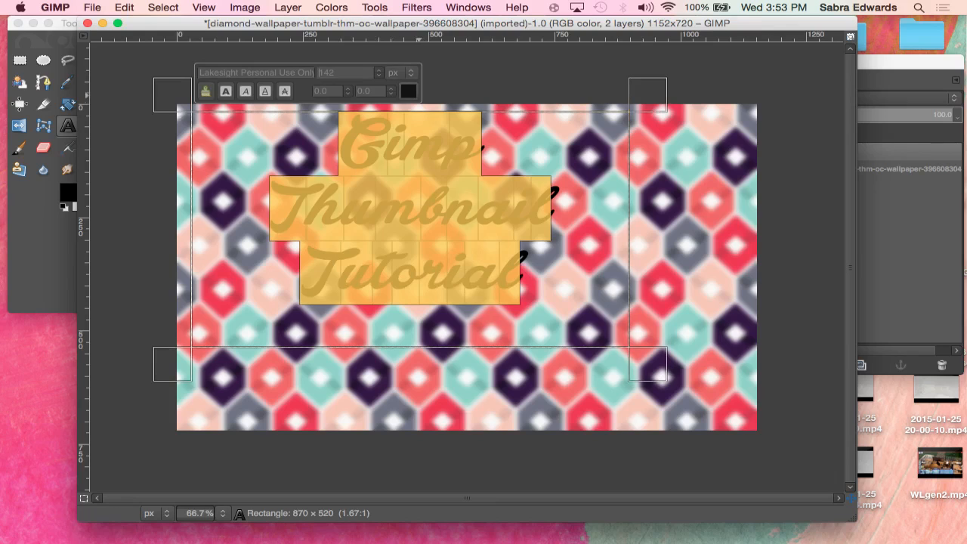
Step: Change the selected title text's color to white (ffffff)
click(408, 91)
click(551, 310)
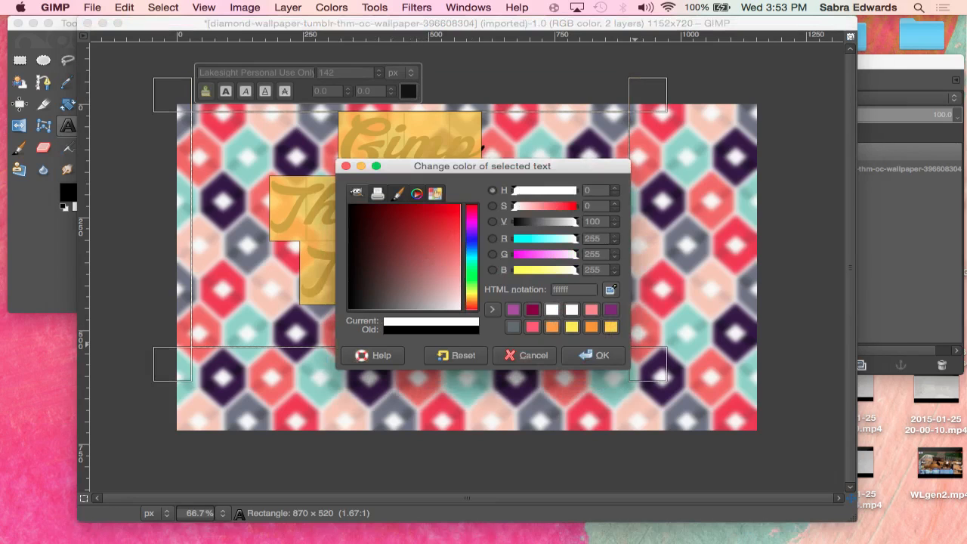
click(594, 355)
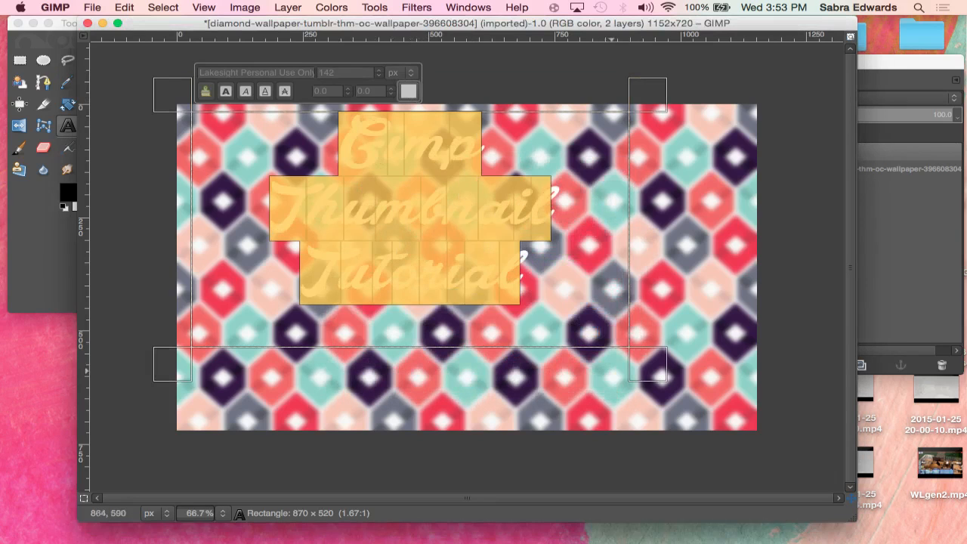
Step: Move the title text layer with the Move tool so its lettering starts close to the image's left edge
mouse_move(136, 23)
mouse_down()
mouse_move(233, 23)
mouse_move(209, 23)
mouse_up()
click(140, 125)
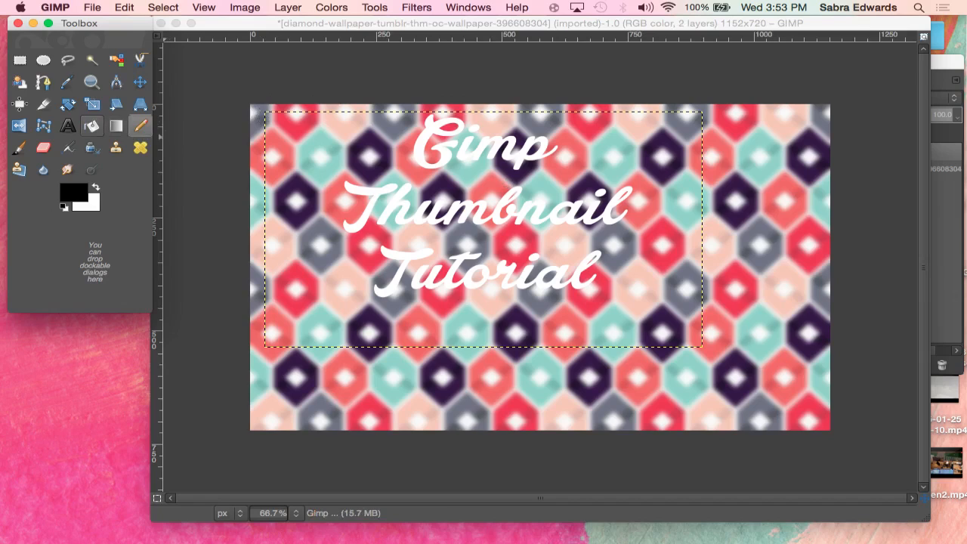
click(67, 126)
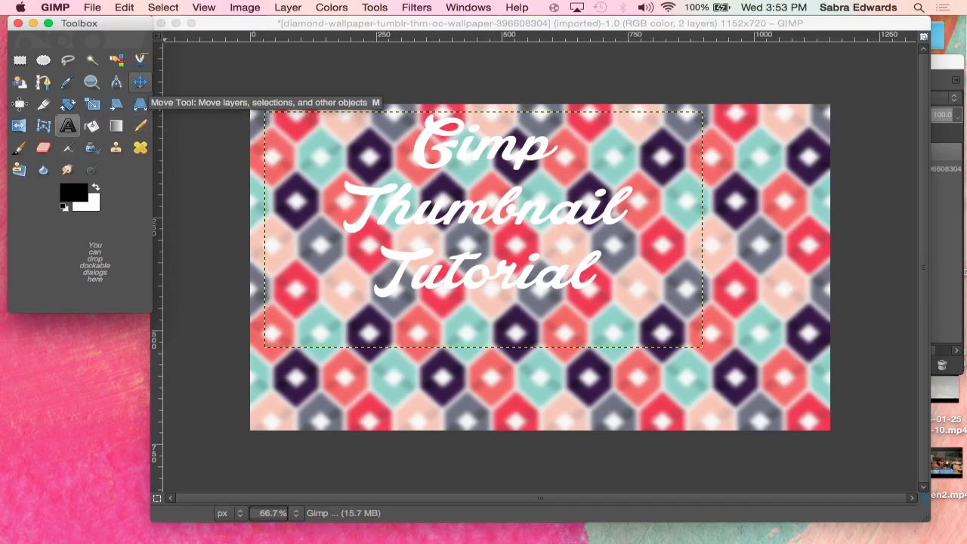
click(140, 82)
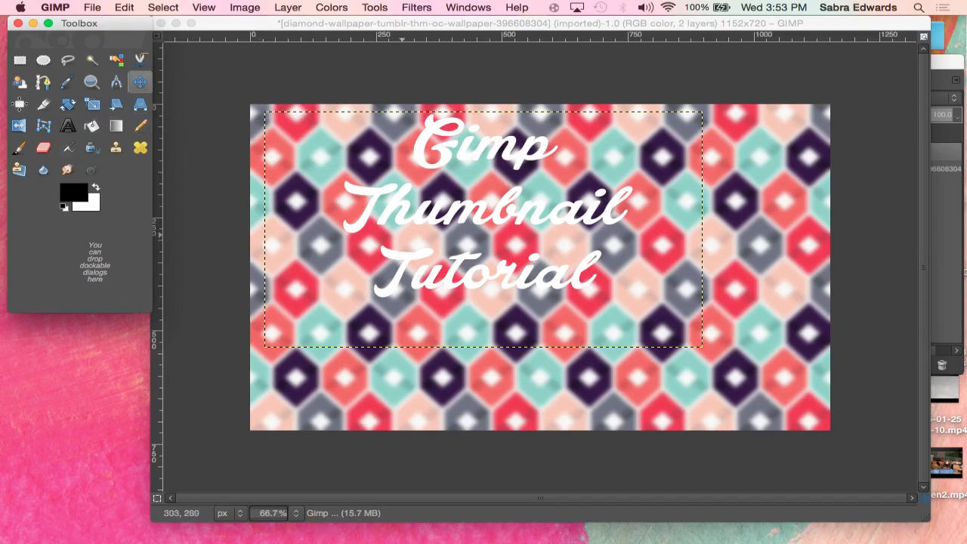
click(427, 217)
mouse_move(432, 231)
mouse_down()
mouse_move(559, 225)
mouse_move(414, 234)
mouse_up()
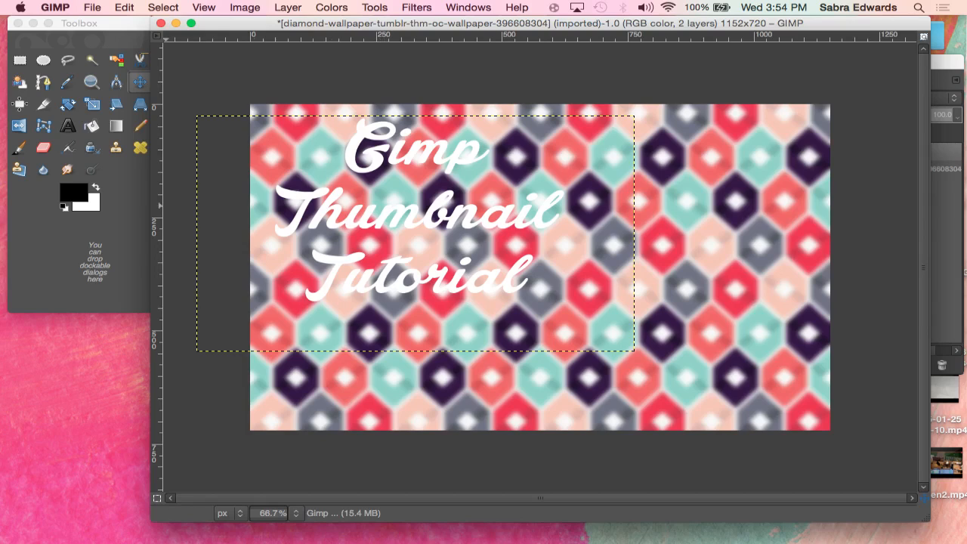
Step: Rotate the title layer by -19.80 degrees so the lettering slants upward
click(19, 125)
click(67, 104)
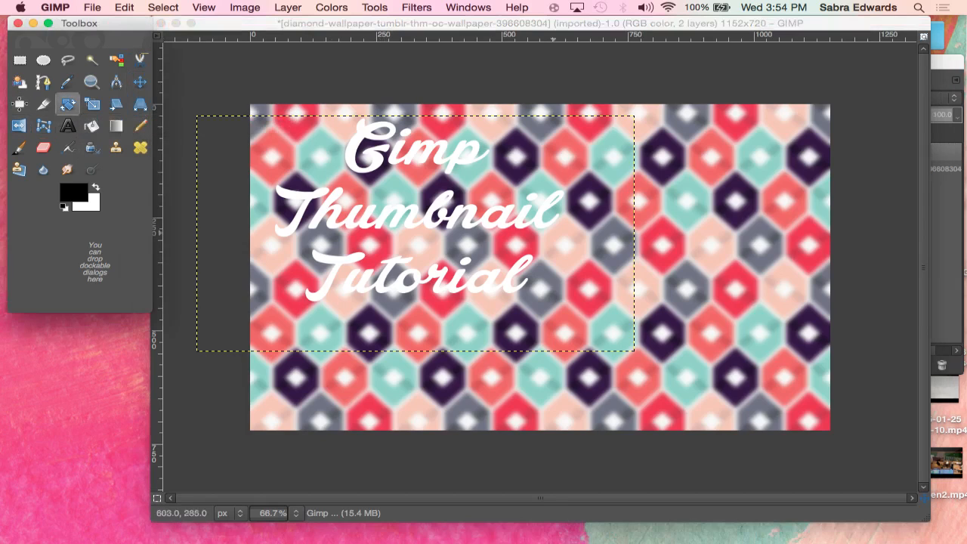
click(457, 231)
drag(446, 177, 424, 164)
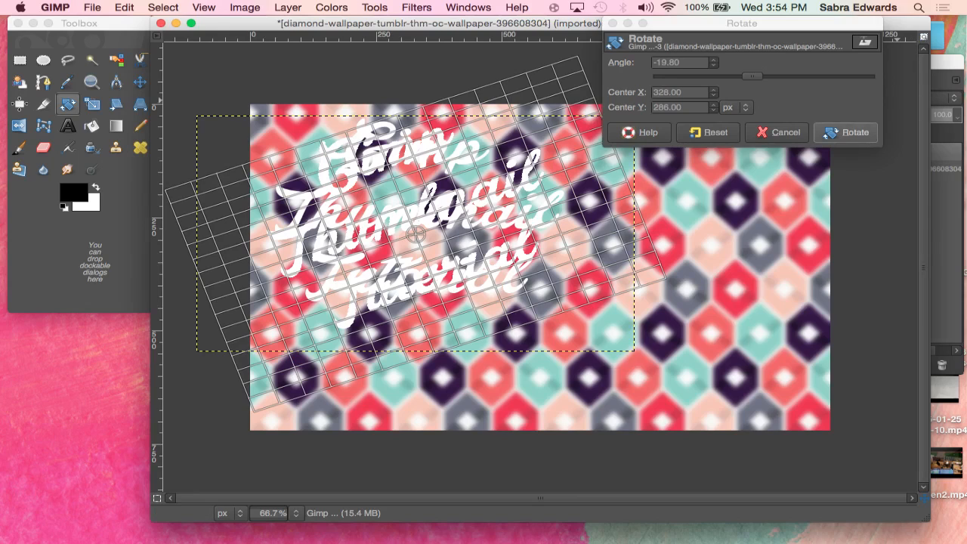
click(845, 132)
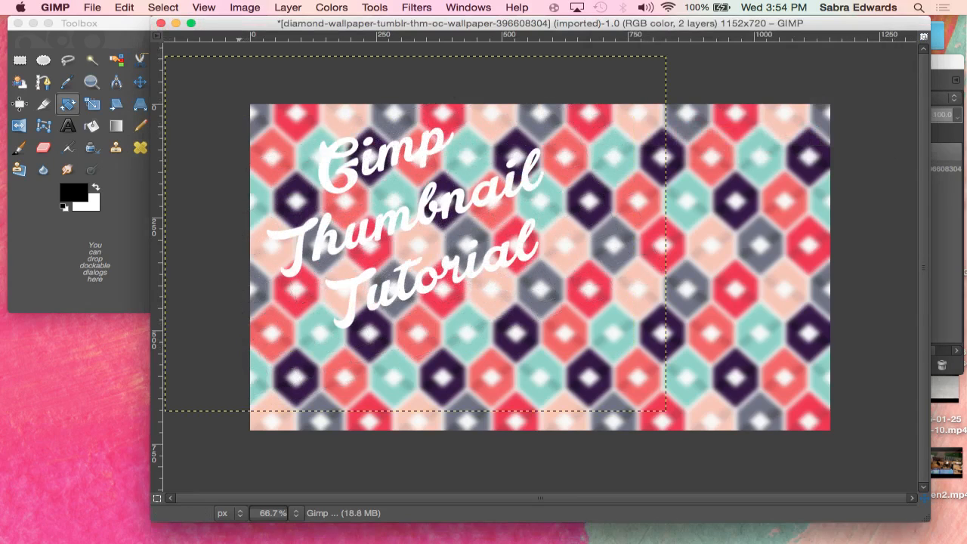
Step: Create a transparent 1152 × 720 px layer and lower it beneath the title text layer
drag(239, 23, 76, 22)
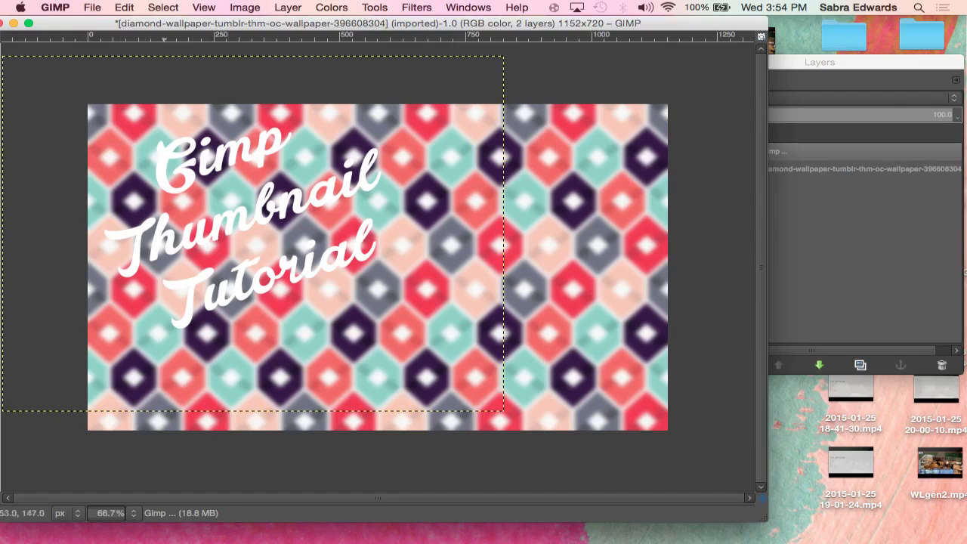
click(838, 62)
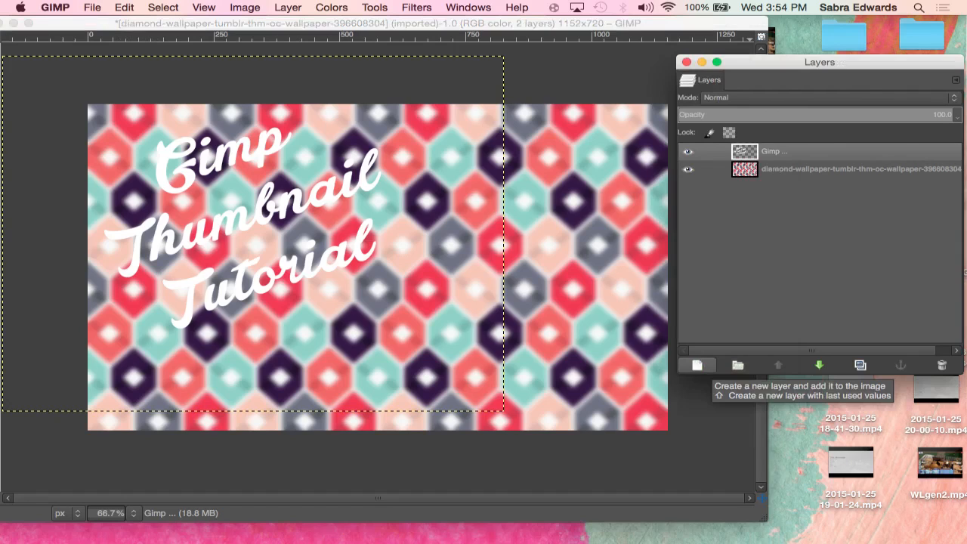
click(697, 365)
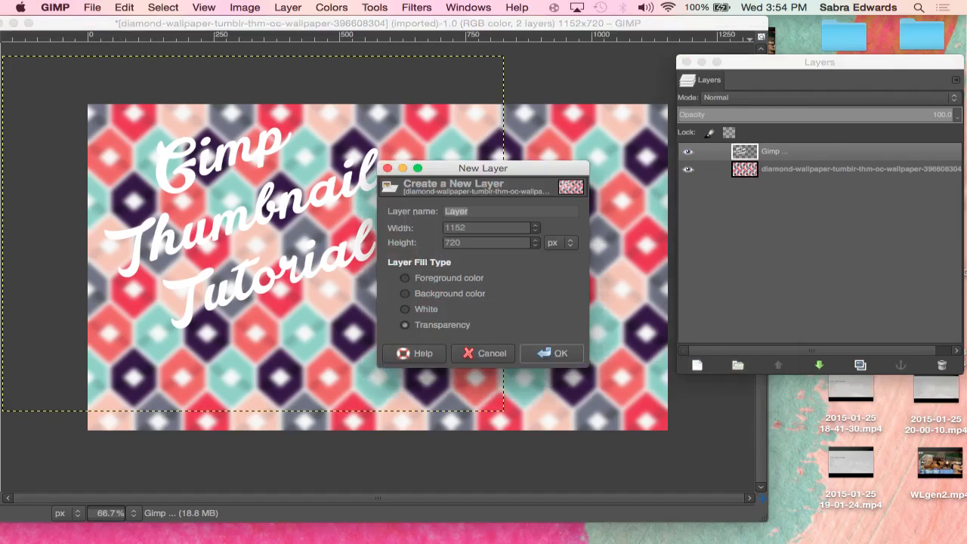
key(Return)
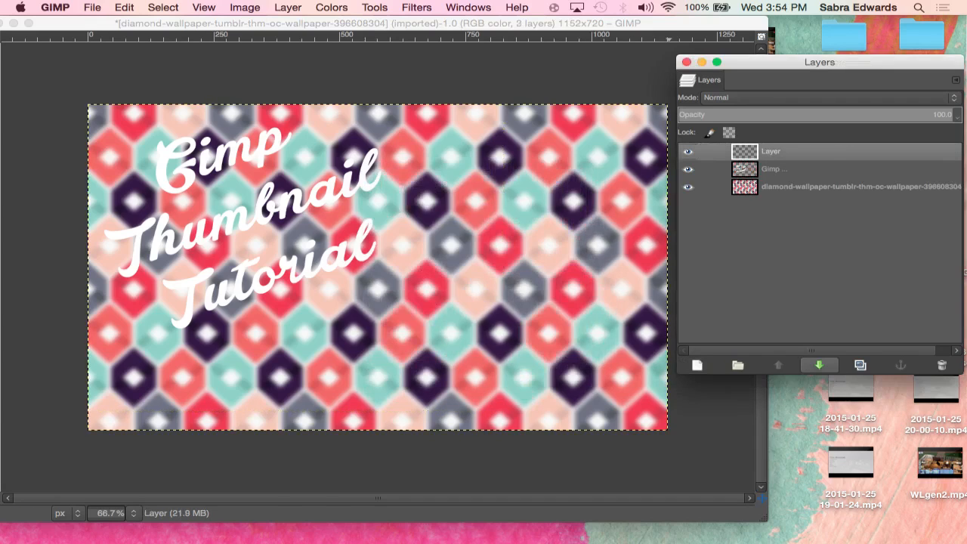
click(819, 365)
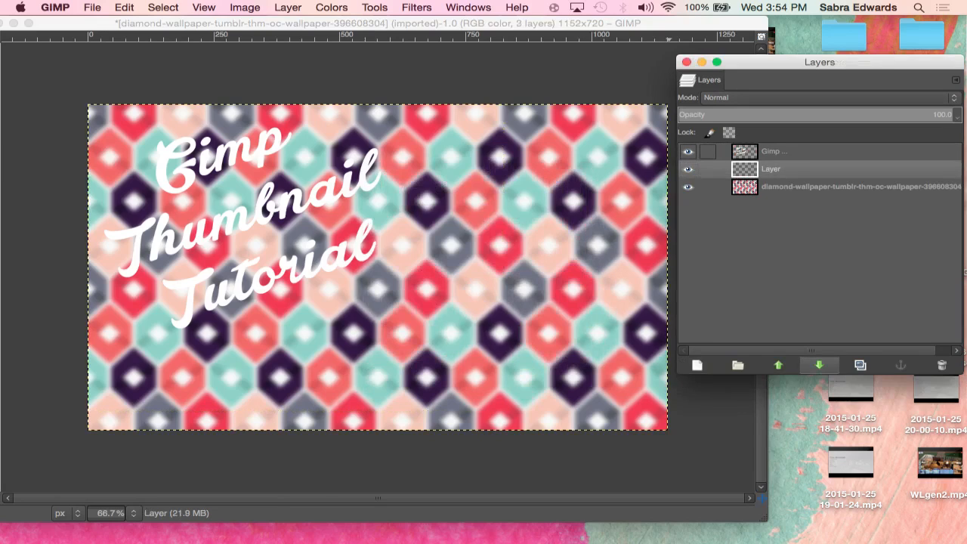
Step: Select the shape of the title lettering from the text layer's alpha
click(775, 151)
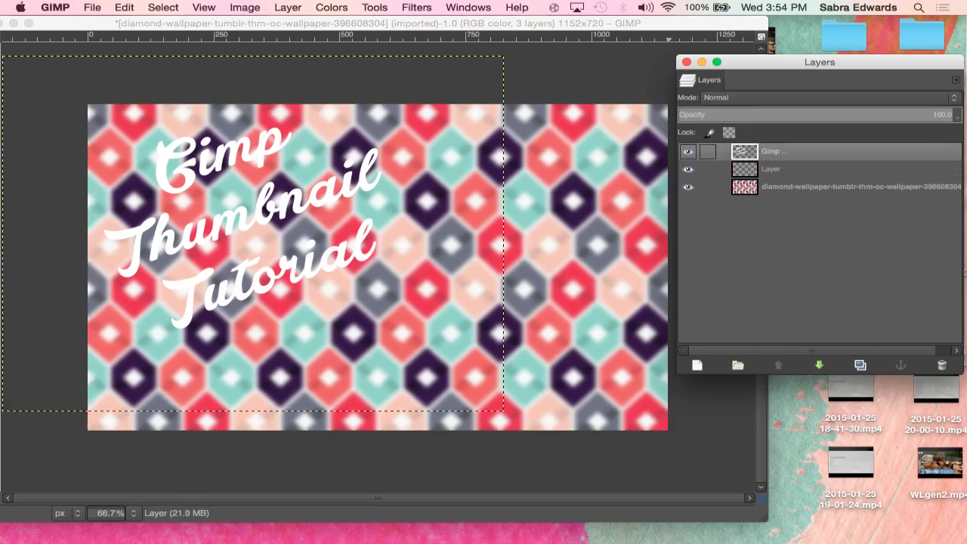
right_click(775, 152)
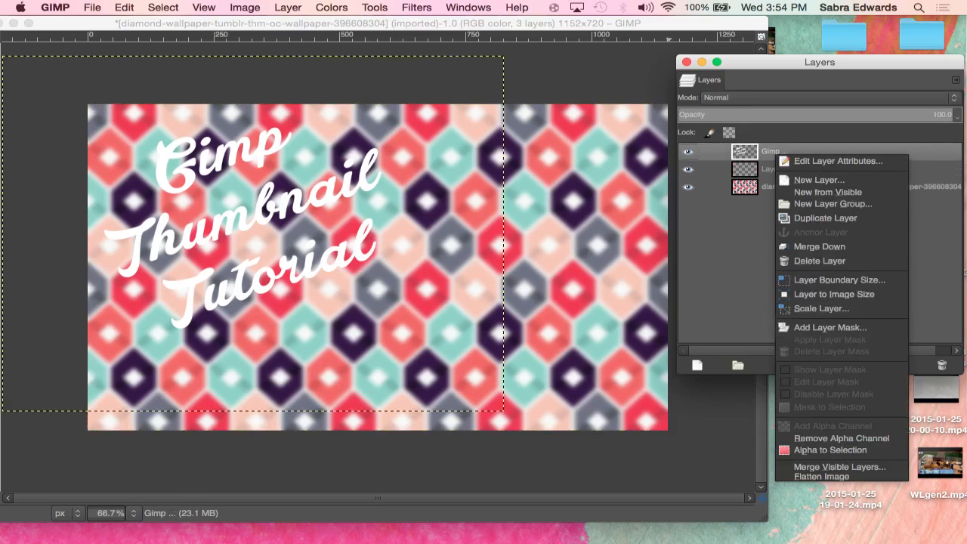
click(830, 449)
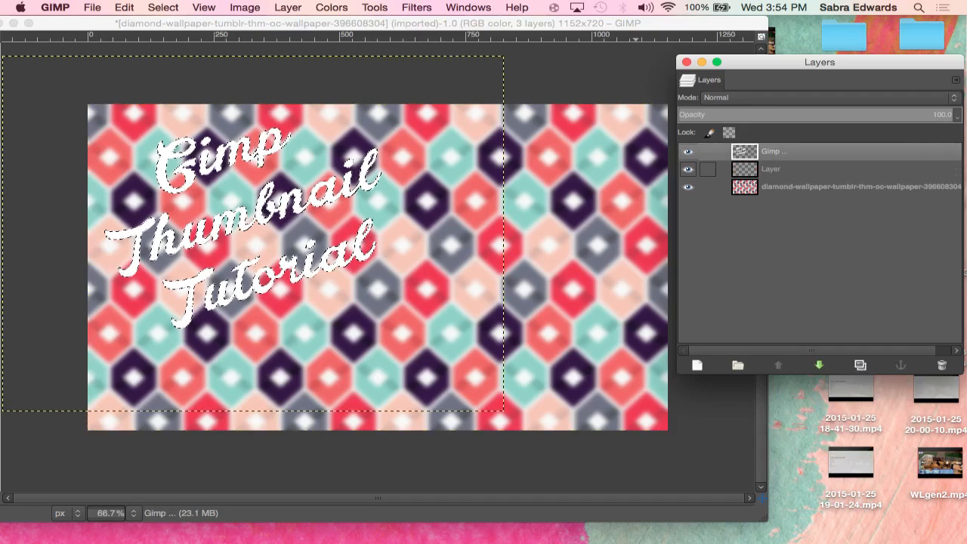
Step: Make the empty layer active and grow the lettering selection to form an outline around the title
click(770, 169)
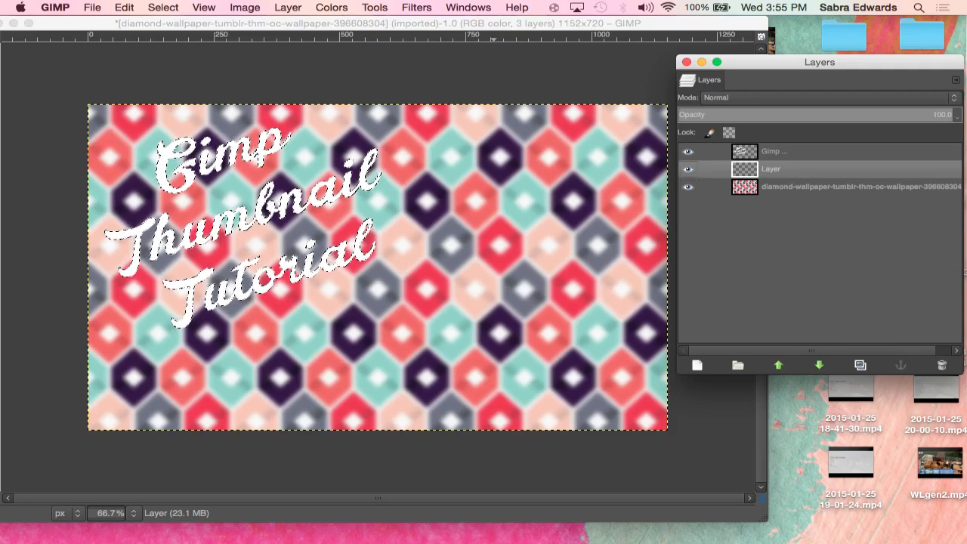
click(163, 7)
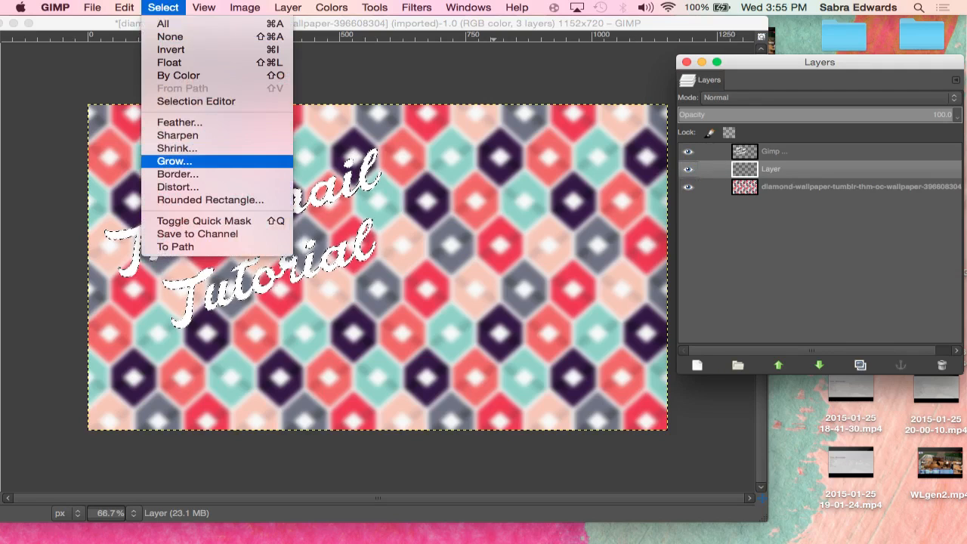
click(175, 161)
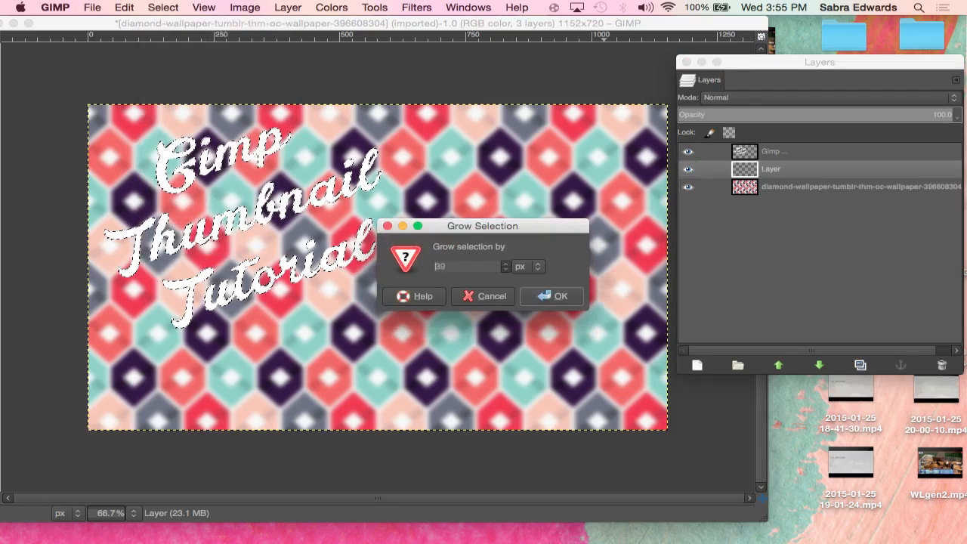
scroll(466, 266, down, 20)
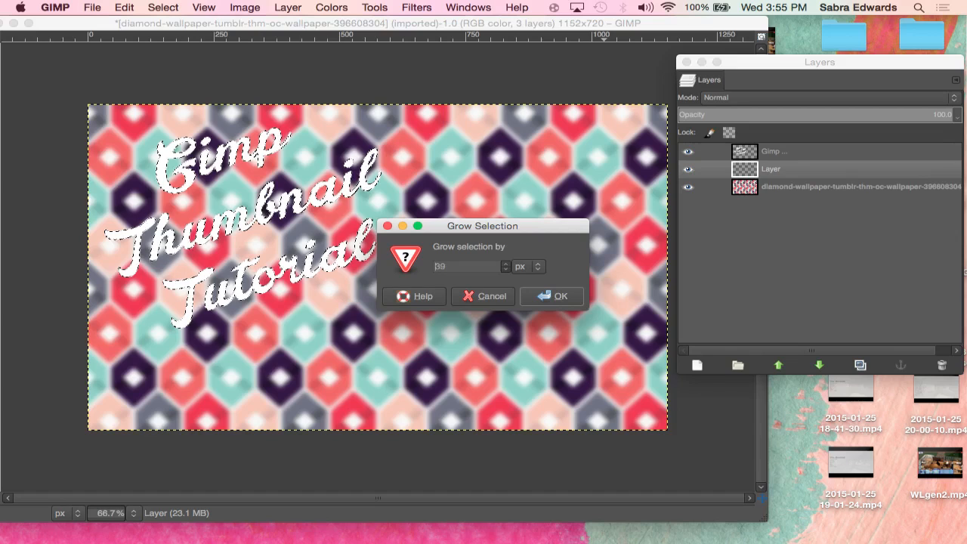
scroll(466, 266, down, 3)
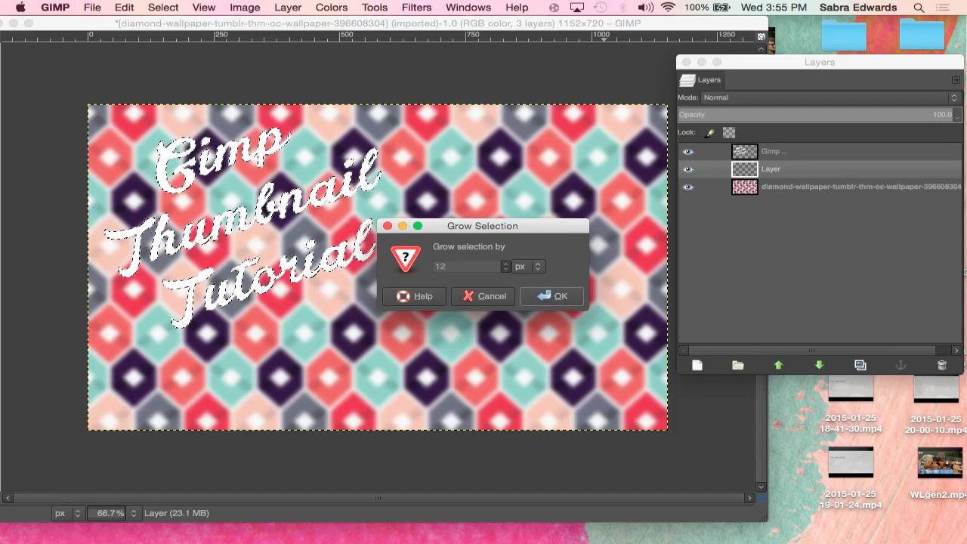
scroll(436, 266, down, 2)
key(Return)
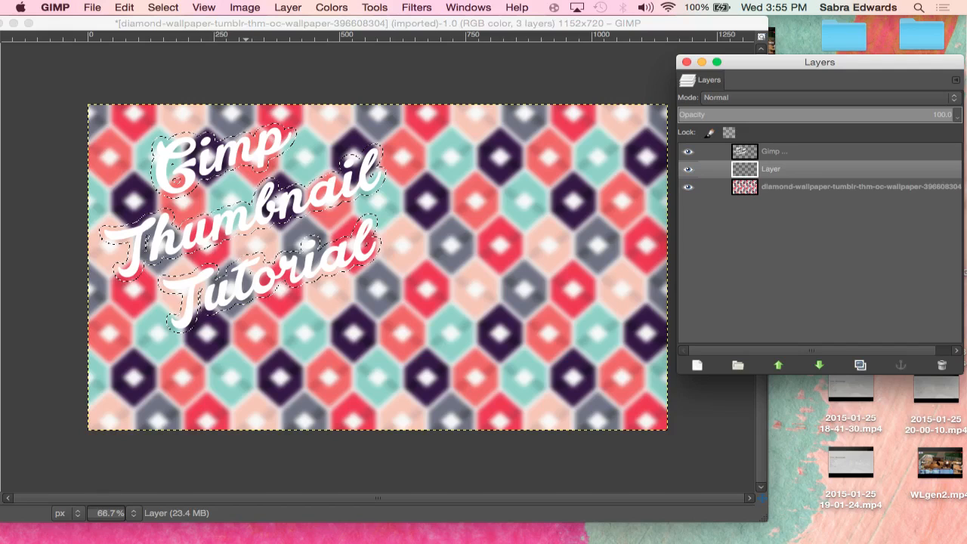
Step: Fill the grown selection with the background color and keep that color at white (ffffff)
click(124, 8)
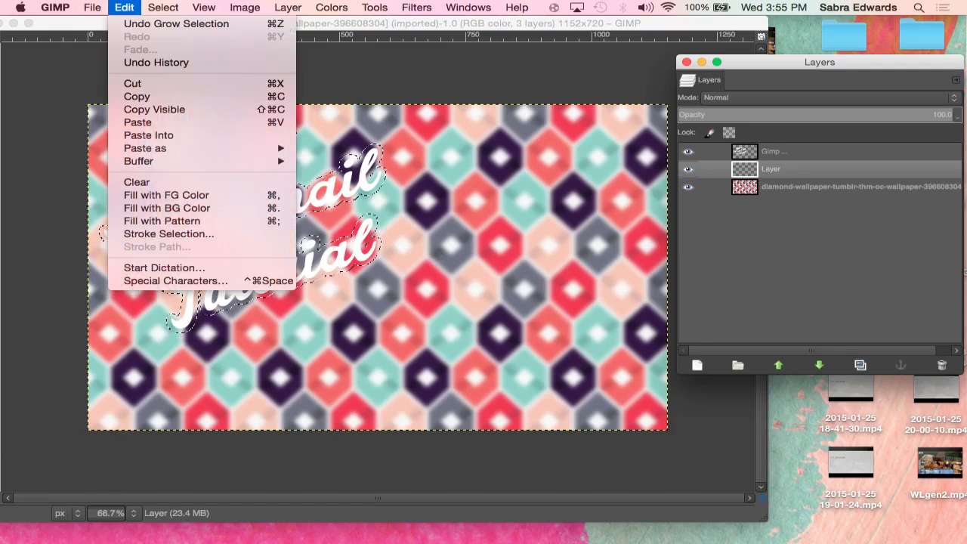
click(167, 208)
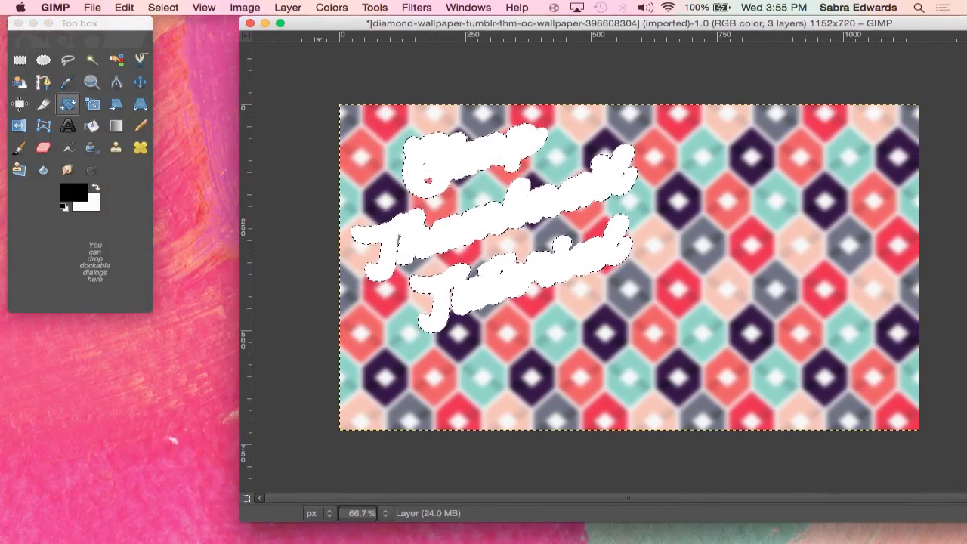
click(88, 204)
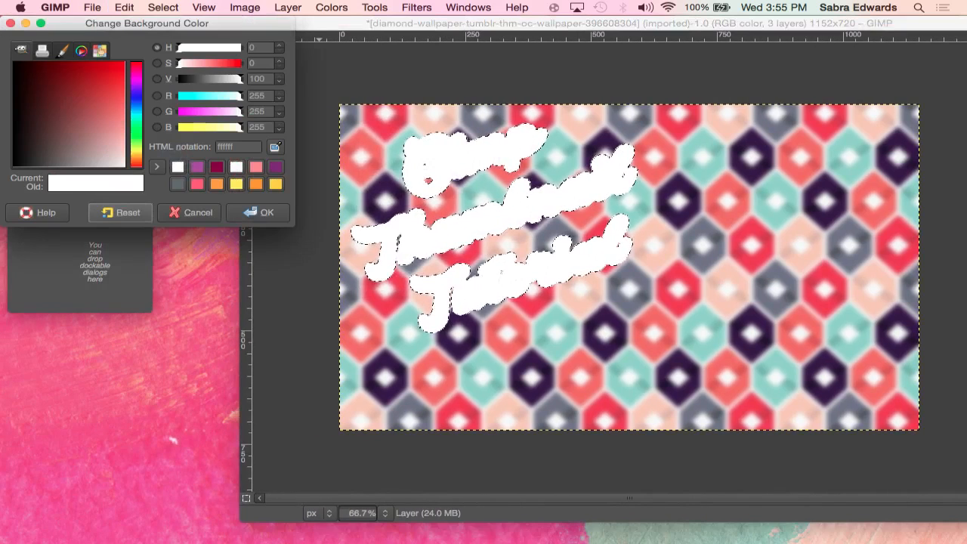
click(258, 212)
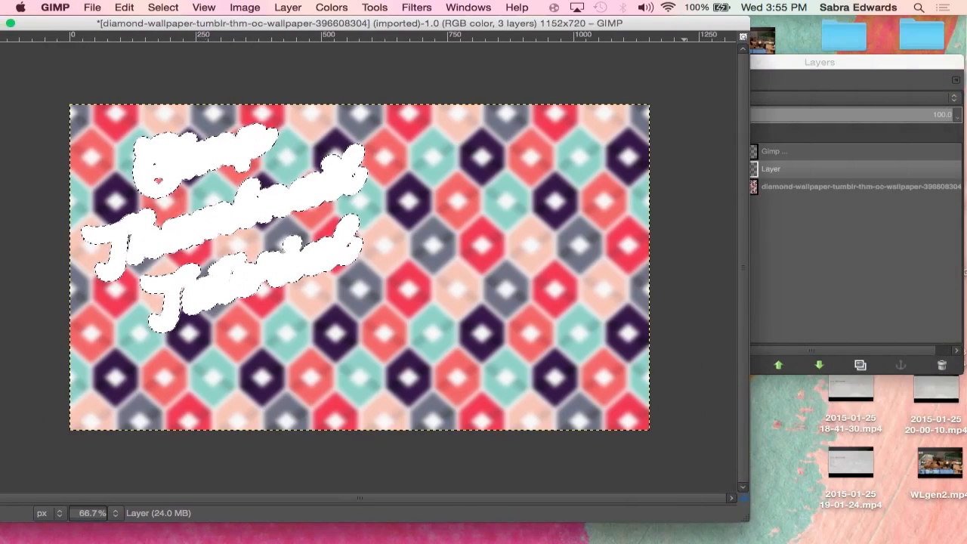
Step: Activate the title text layer again and replace the selection with its lettering's alpha shape
click(820, 226)
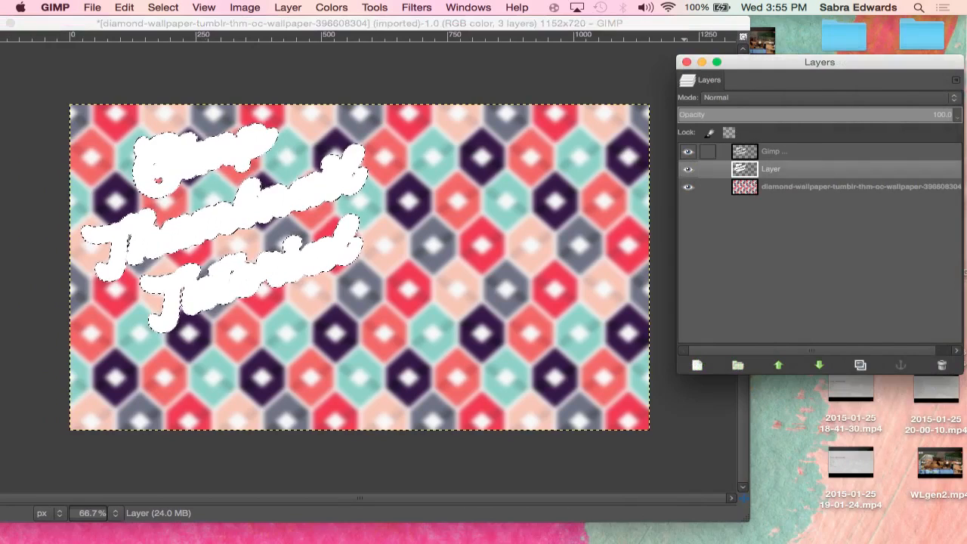
click(775, 151)
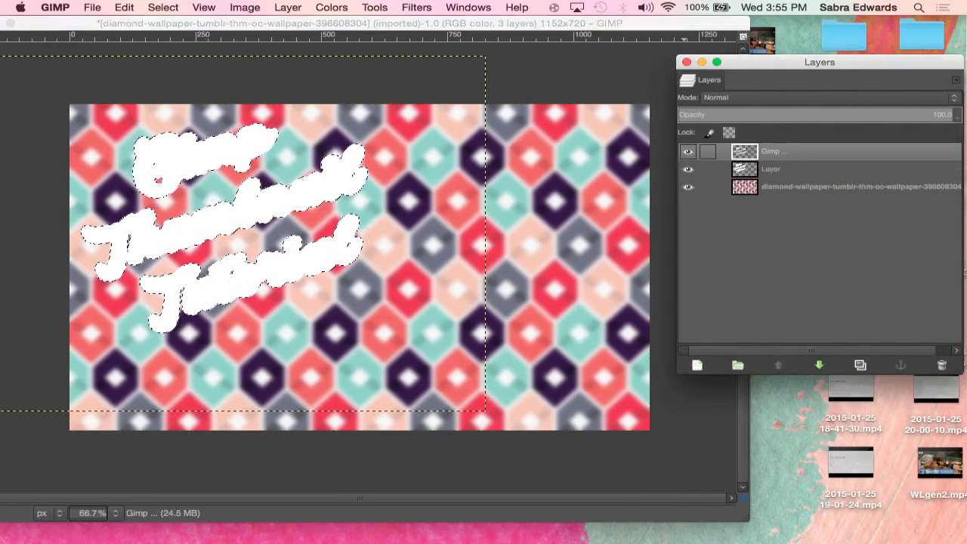
right_click(802, 152)
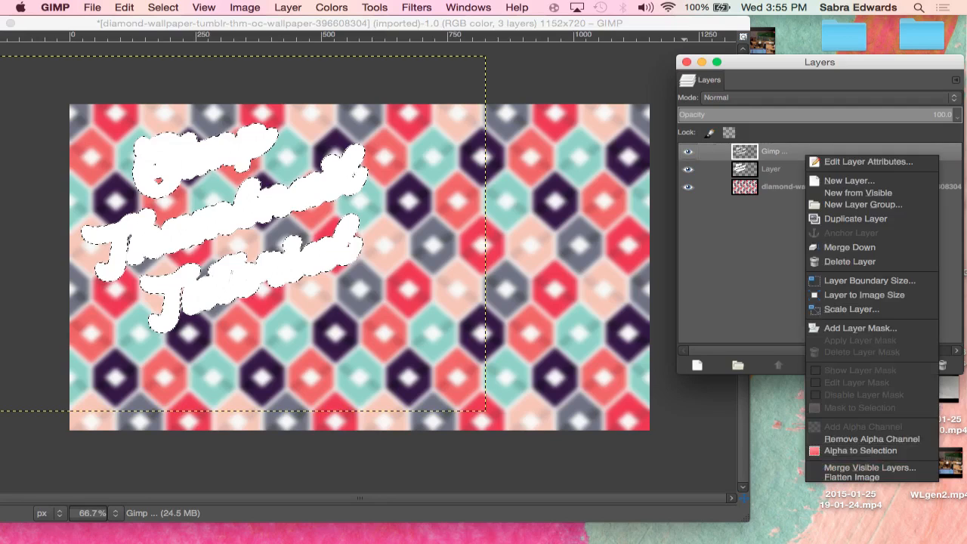
click(861, 450)
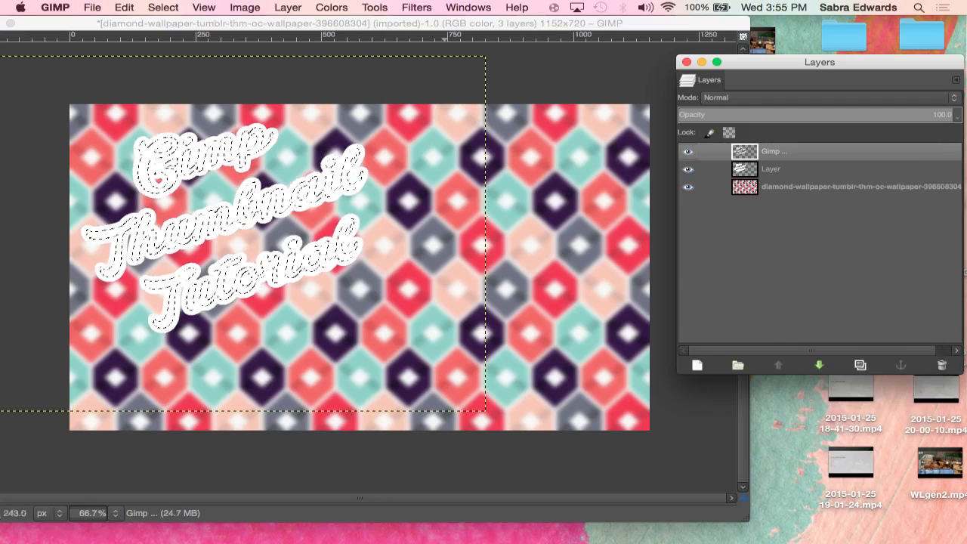
Step: Feather the title lettering selection by 5 px
click(164, 7)
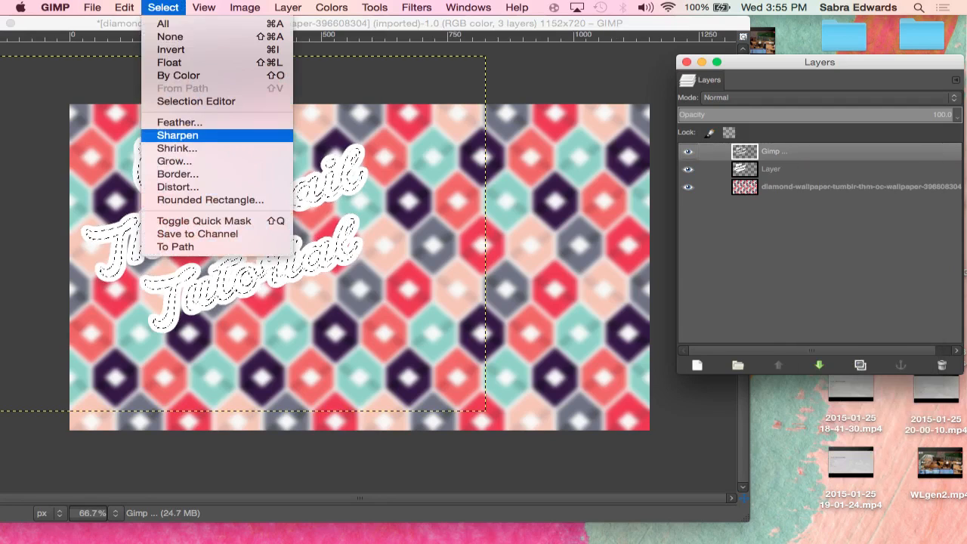
click(179, 122)
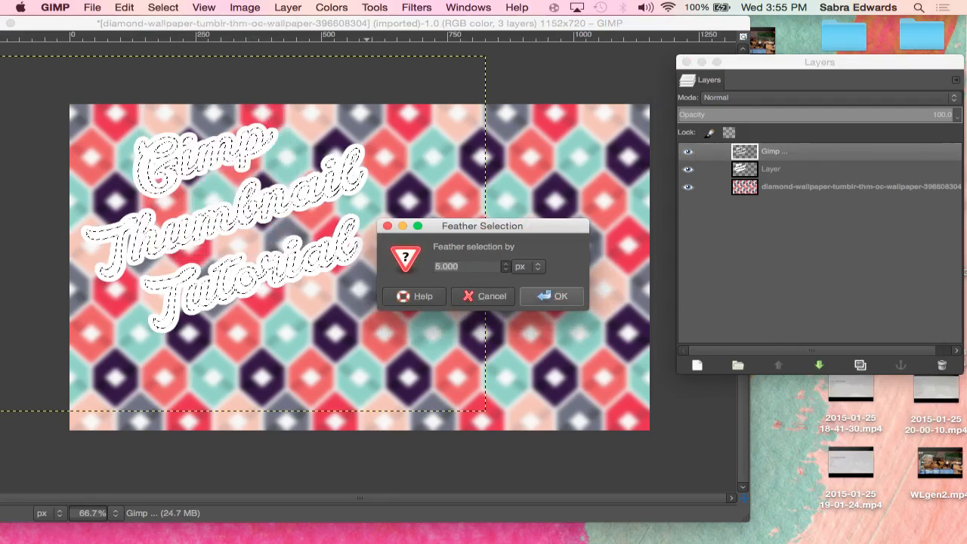
click(553, 295)
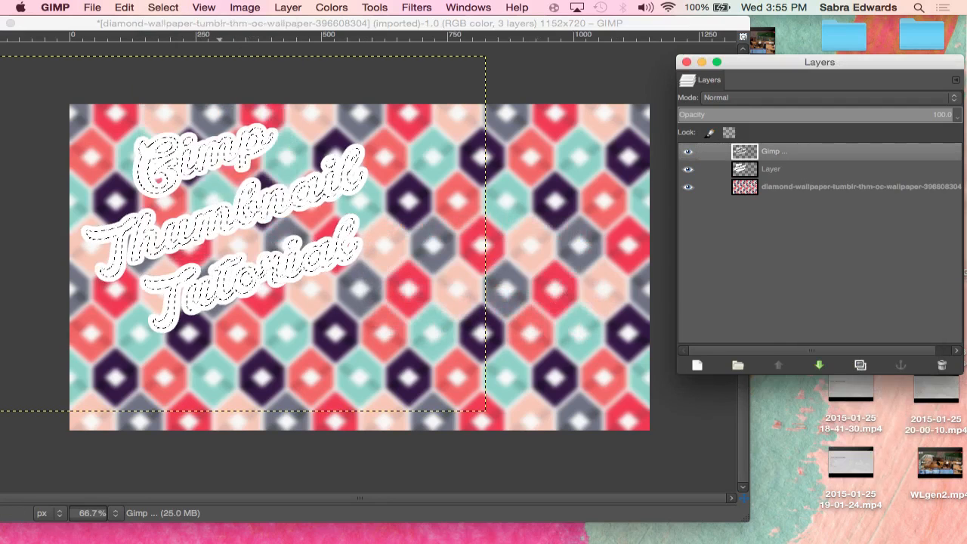
Step: Undo the last selection feathering and feather the title lettering selection by 3 px instead
drag(219, 23, 260, 22)
click(124, 7)
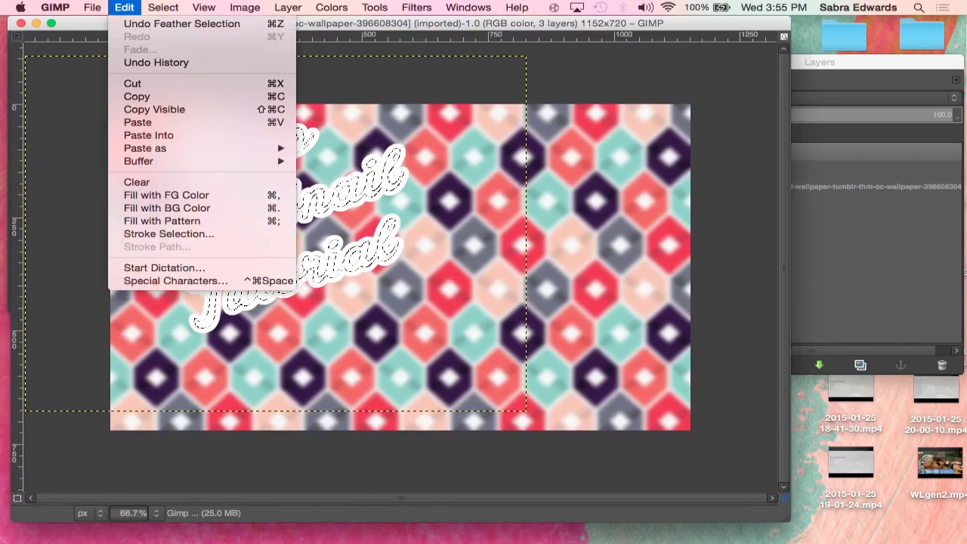
click(182, 23)
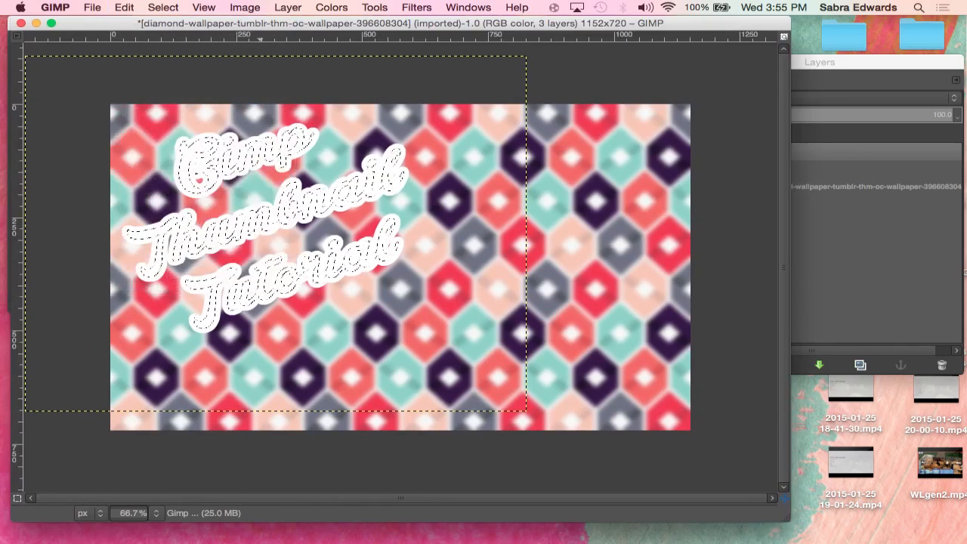
click(124, 6)
mouse_move(164, 7)
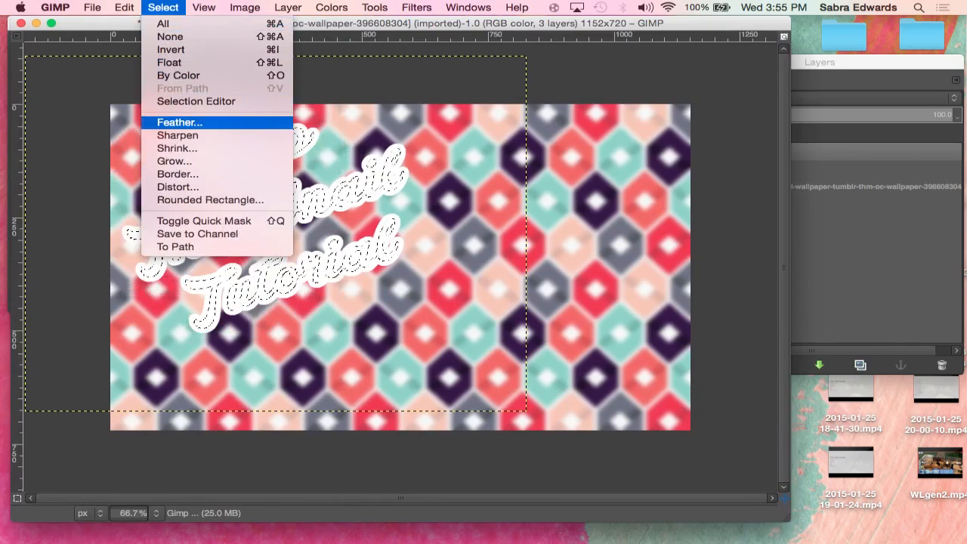
click(179, 122)
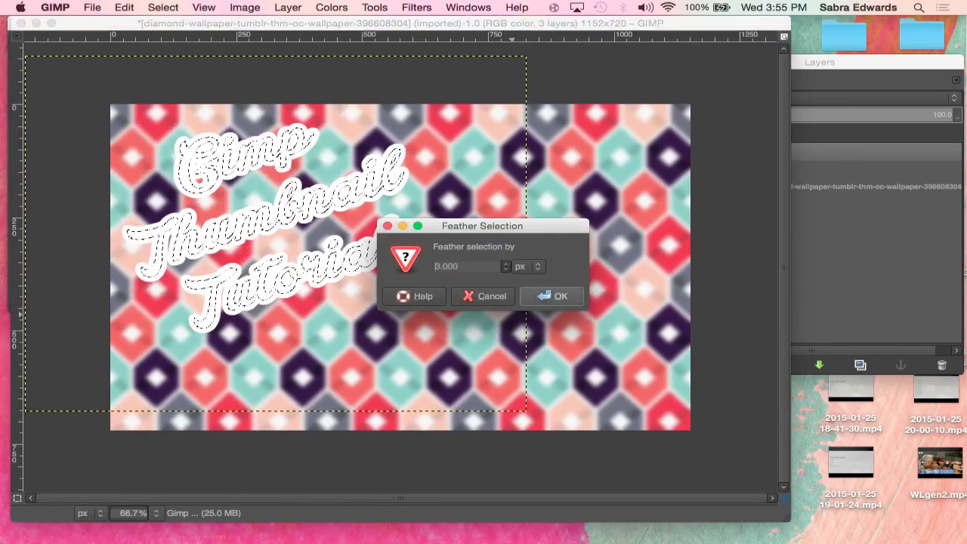
key(Return)
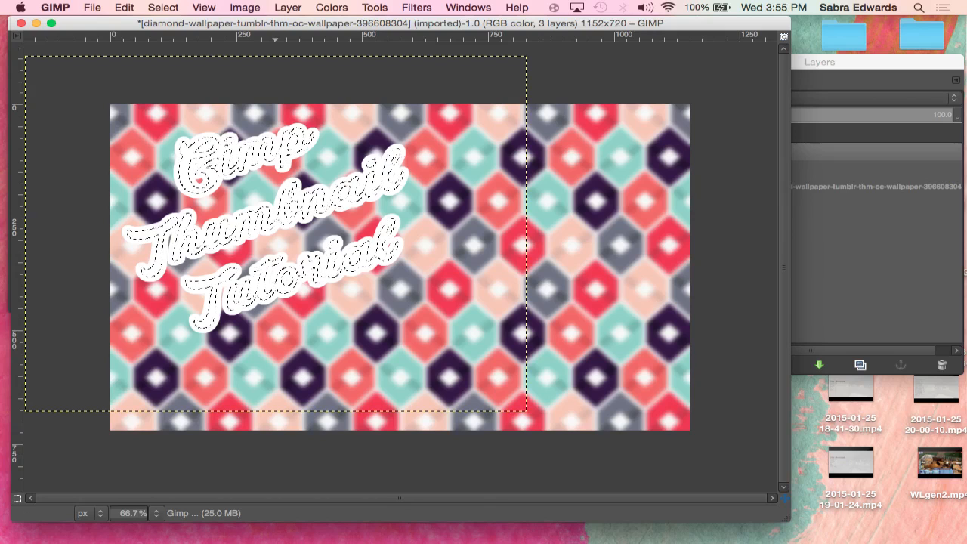
Step: Activate the Blend tool and set the foreground color to purple (9e3aa2)
drag(275, 23, 401, 23)
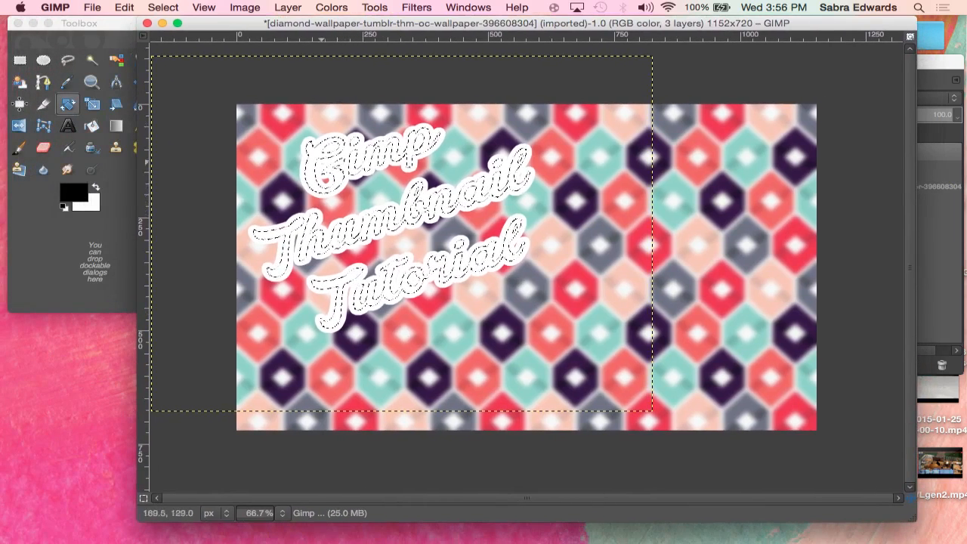
drag(394, 23, 425, 23)
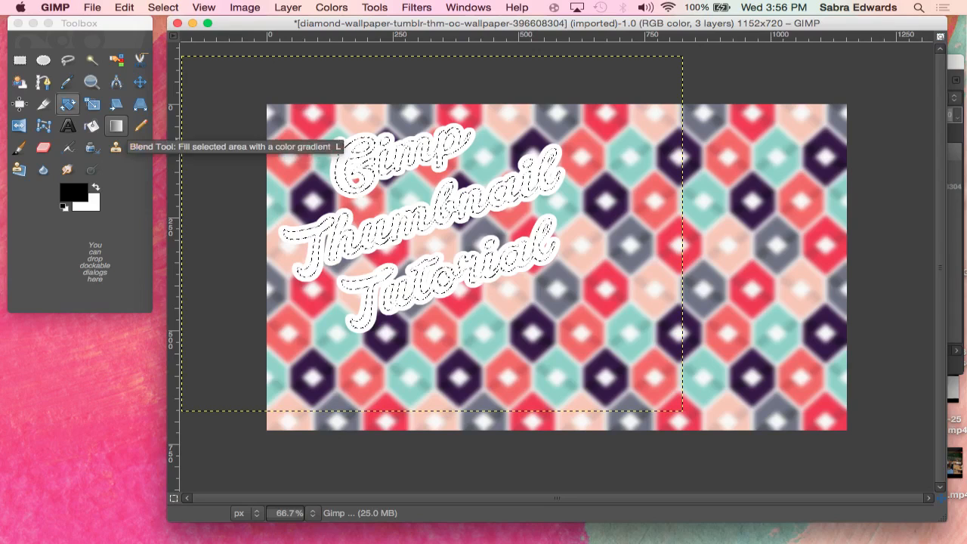
click(116, 127)
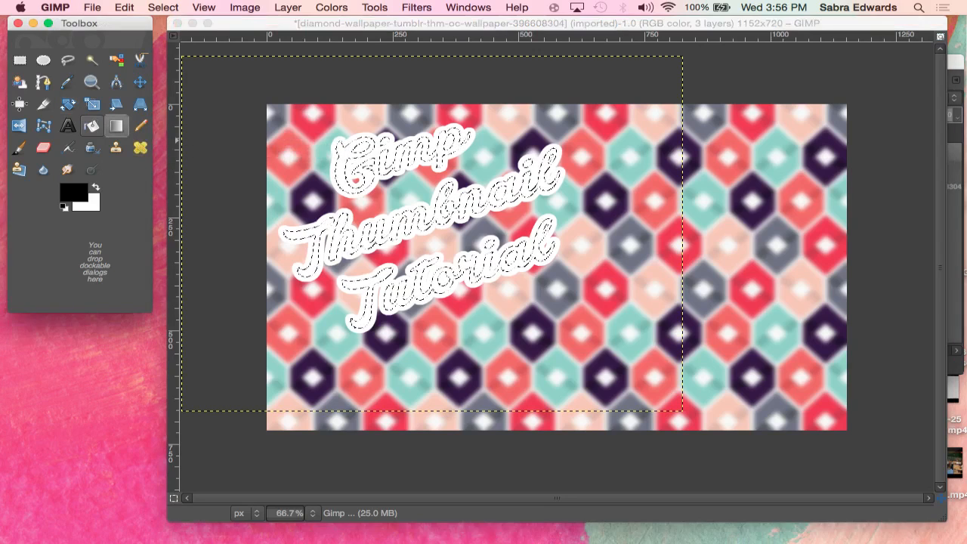
click(73, 193)
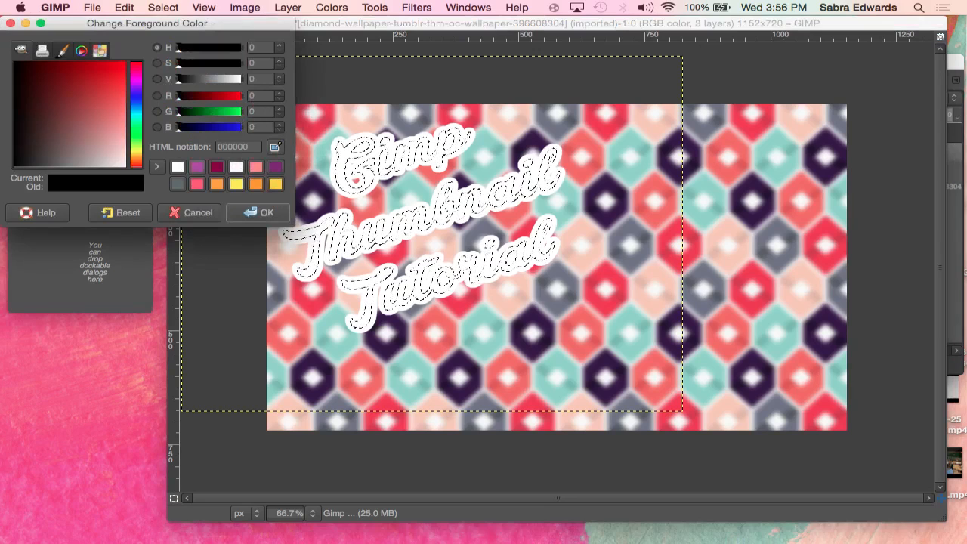
click(196, 166)
drag(219, 79, 216, 78)
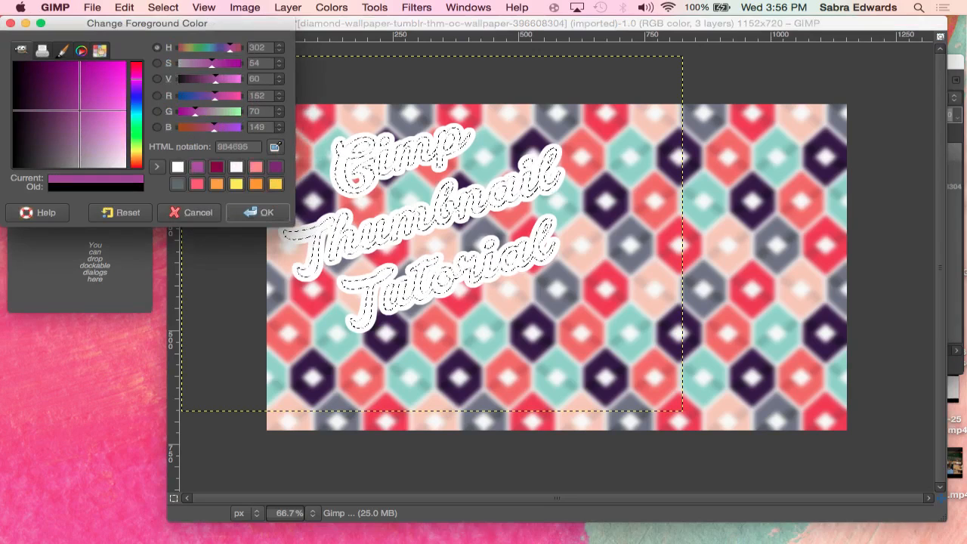
drag(231, 47, 229, 47)
drag(79, 111, 84, 99)
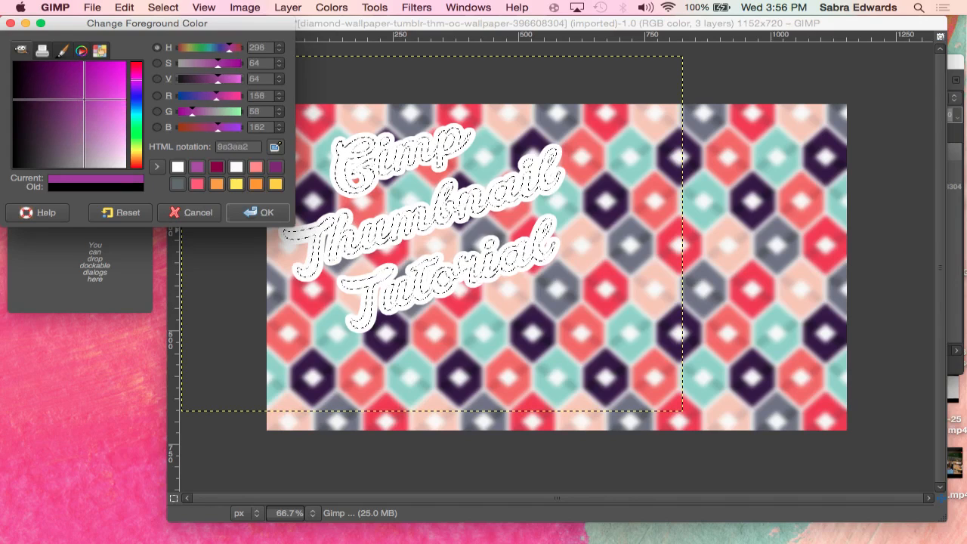
click(257, 212)
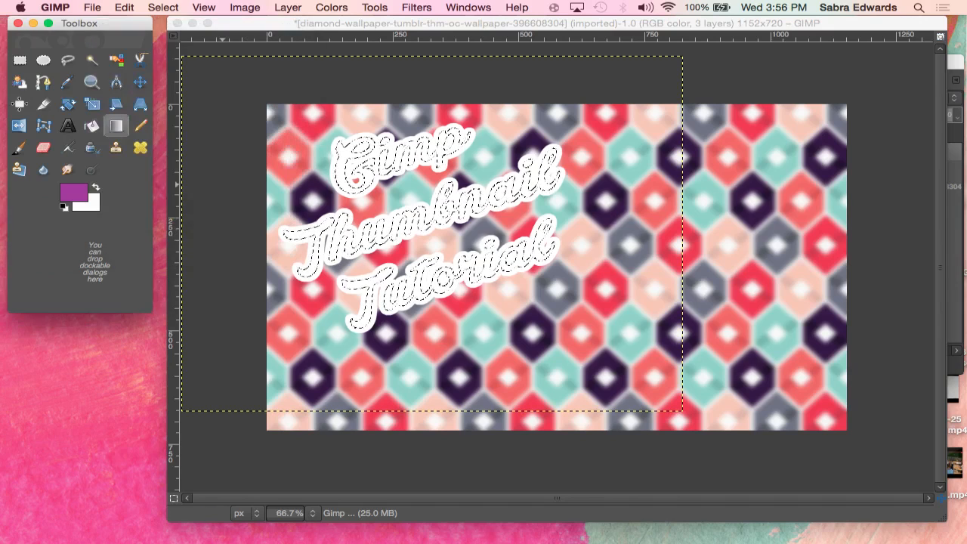
Step: Set the Blend tool's gradient shape to Square in its tool options
double_click(116, 125)
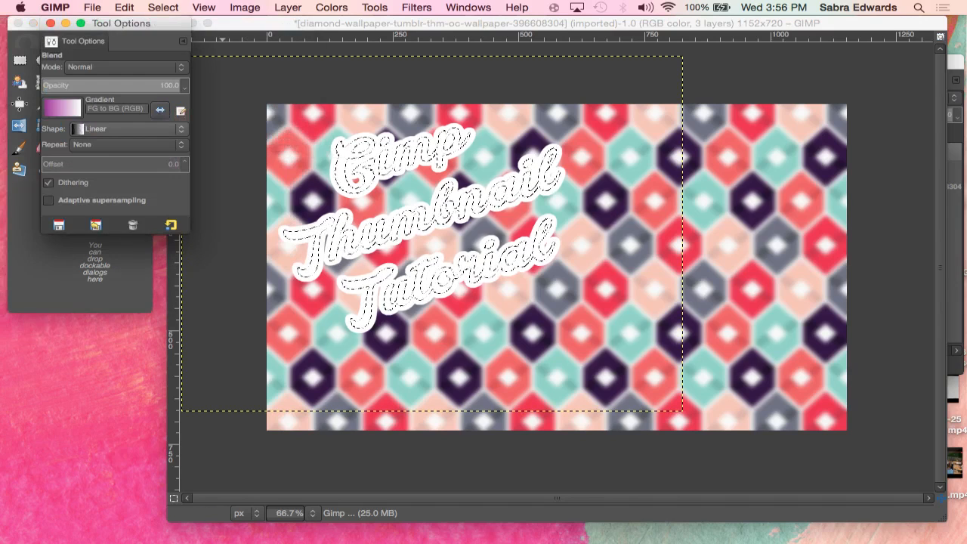
click(114, 128)
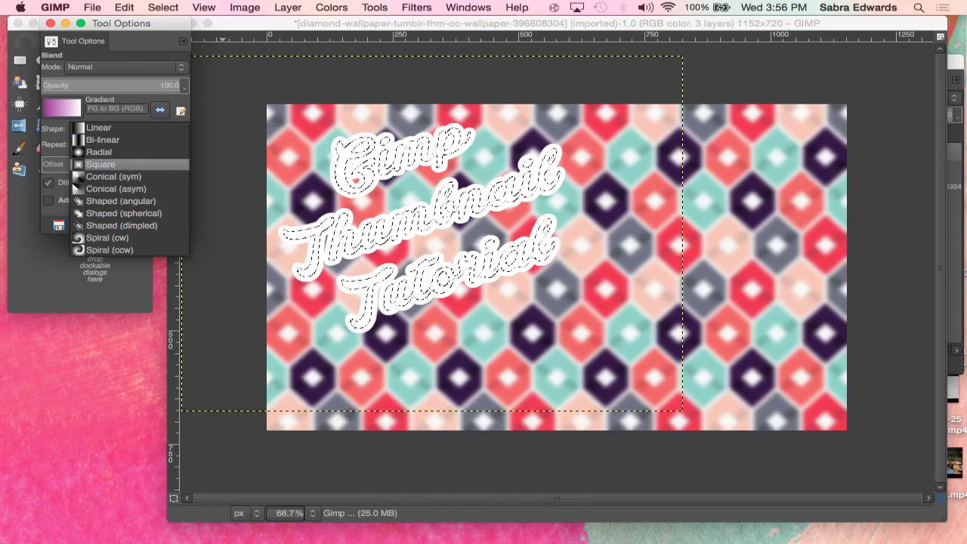
click(113, 164)
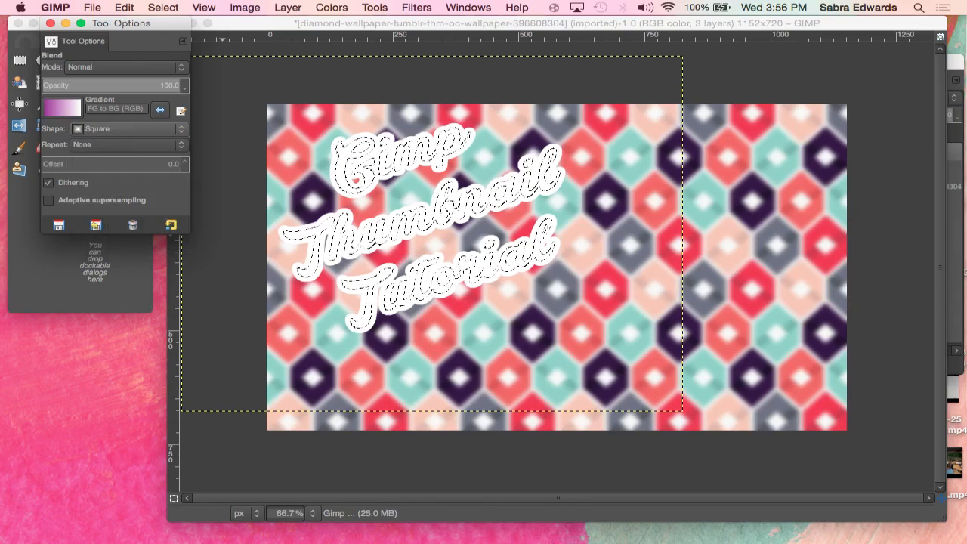
click(50, 23)
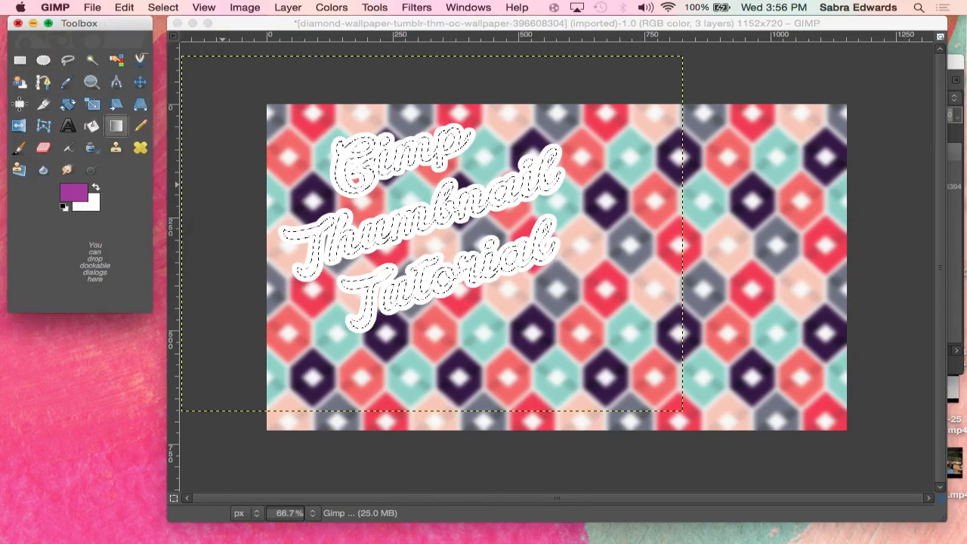
Step: Fill the title lettering with the purple-to-white gradient in several directions, ending with purple at its bottom fading to pale at its top
drag(376, 81, 513, 414)
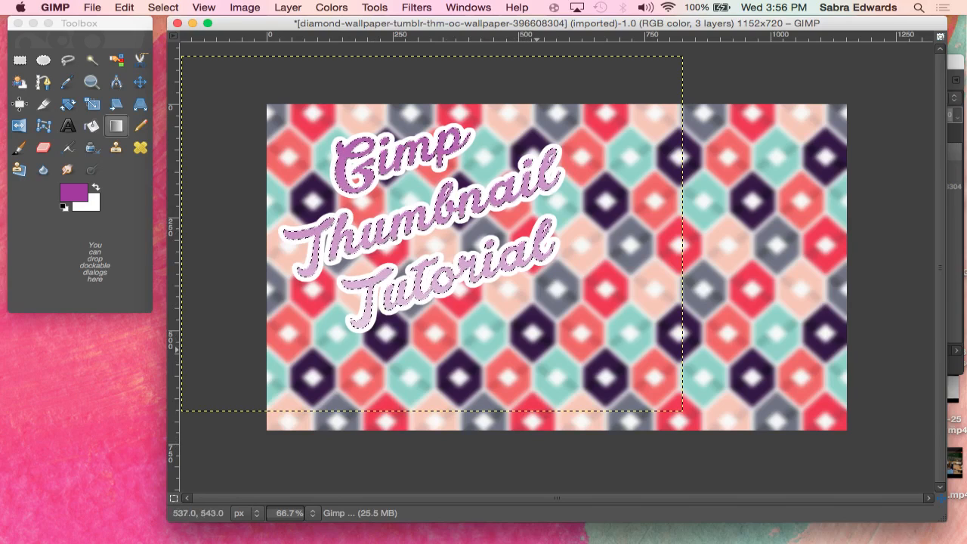
drag(514, 371, 392, 119)
drag(651, 121, 311, 372)
drag(417, 327, 565, 49)
drag(299, 319, 545, 129)
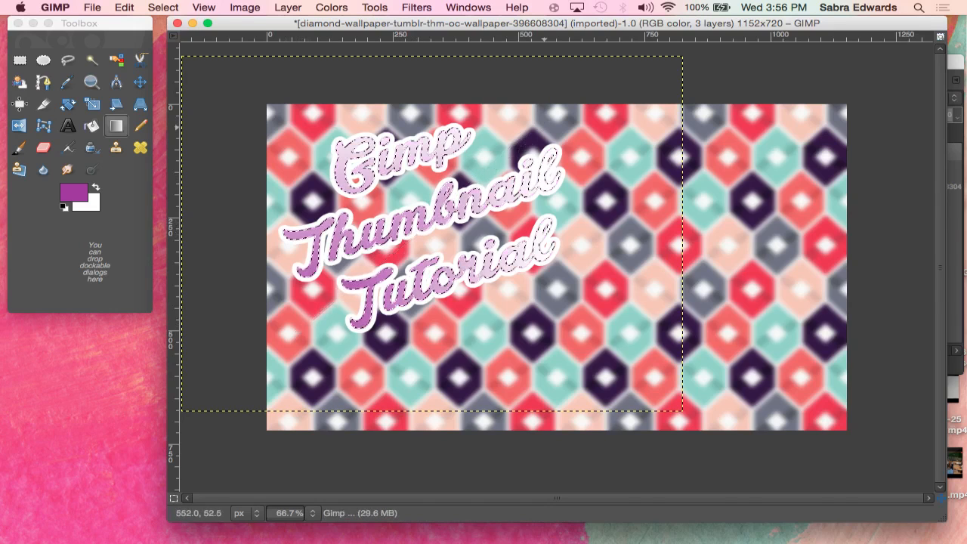
drag(410, 327, 363, 63)
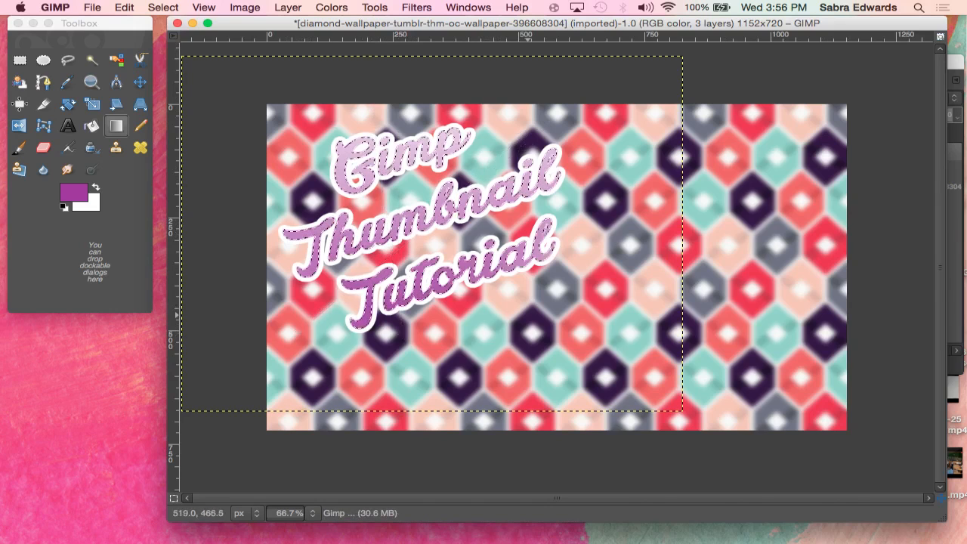
Step: Clear the selection around the title lettering
drag(462, 23, 297, 23)
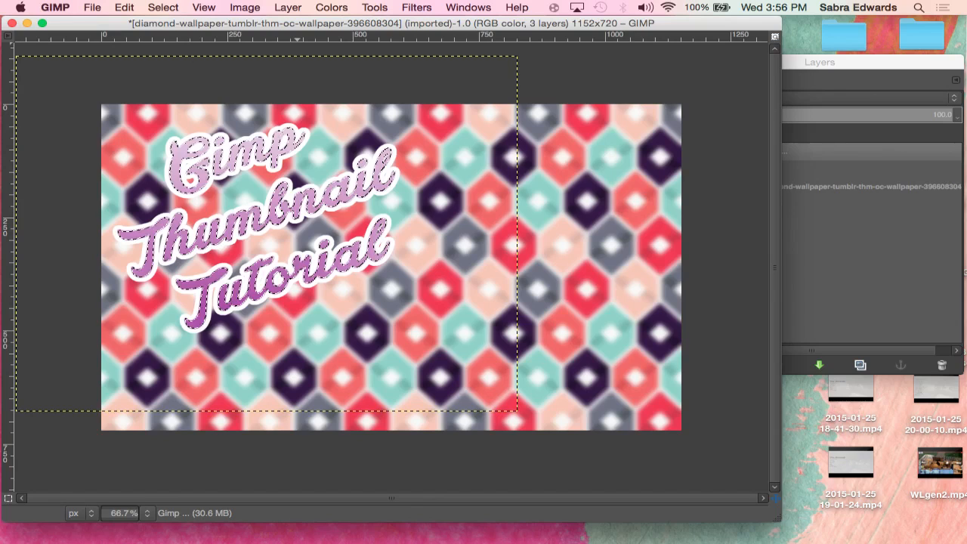
click(164, 7)
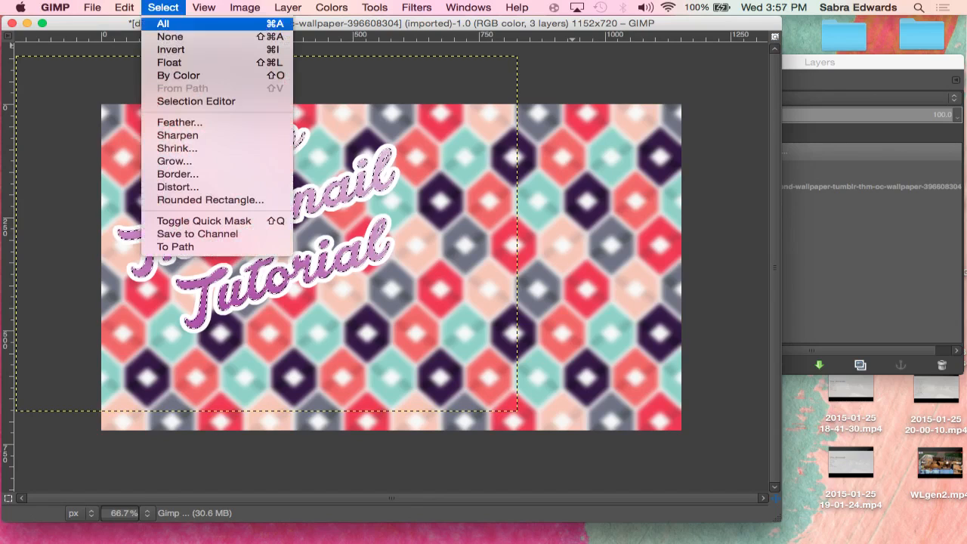
click(170, 36)
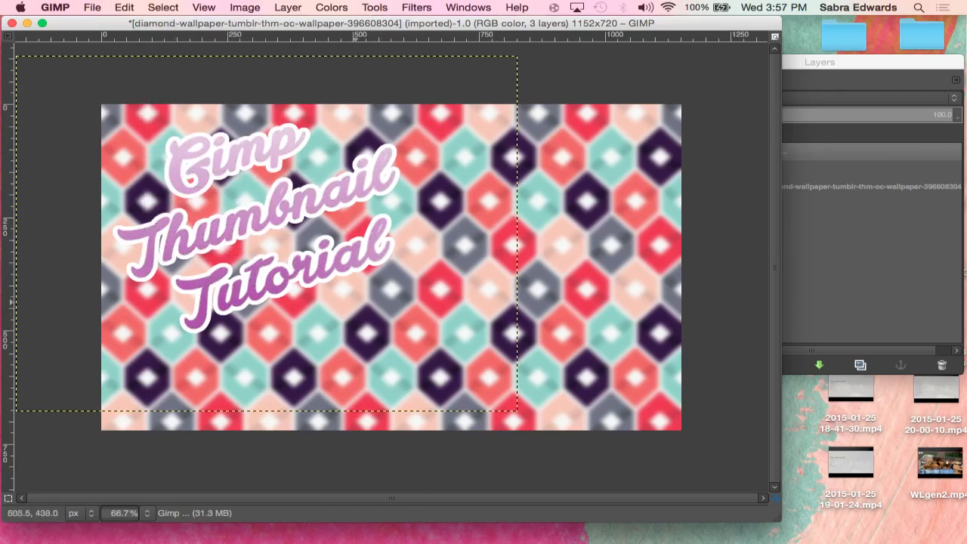
Step: Add a black drop shadow to the white outline layer with X and Y offsets of 4, blur radius 15 and opacity 60
key(super+l)
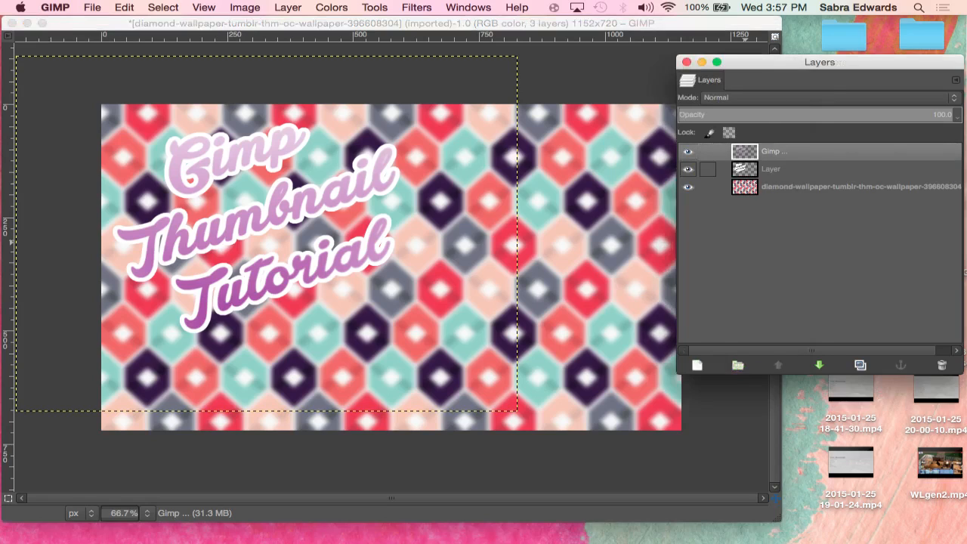
click(771, 169)
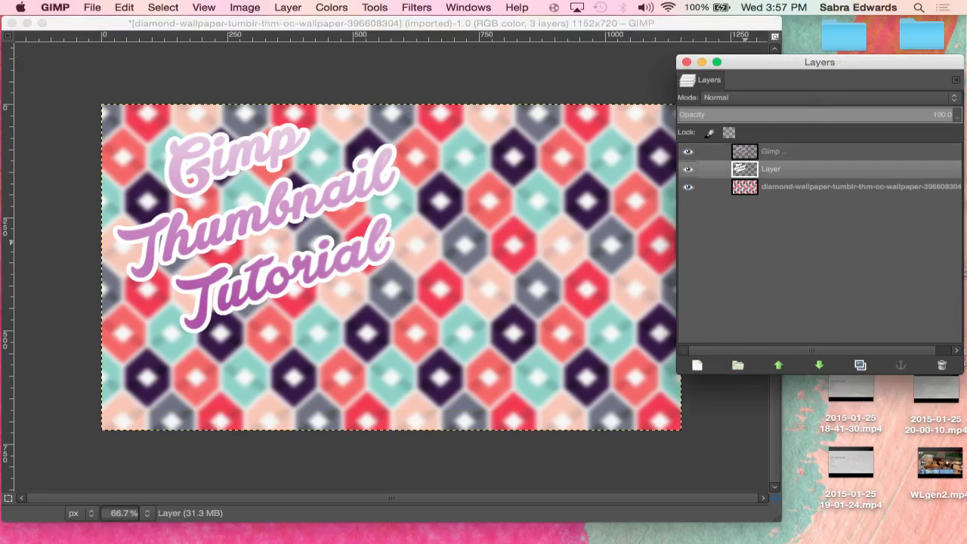
click(416, 7)
mouse_move(455, 122)
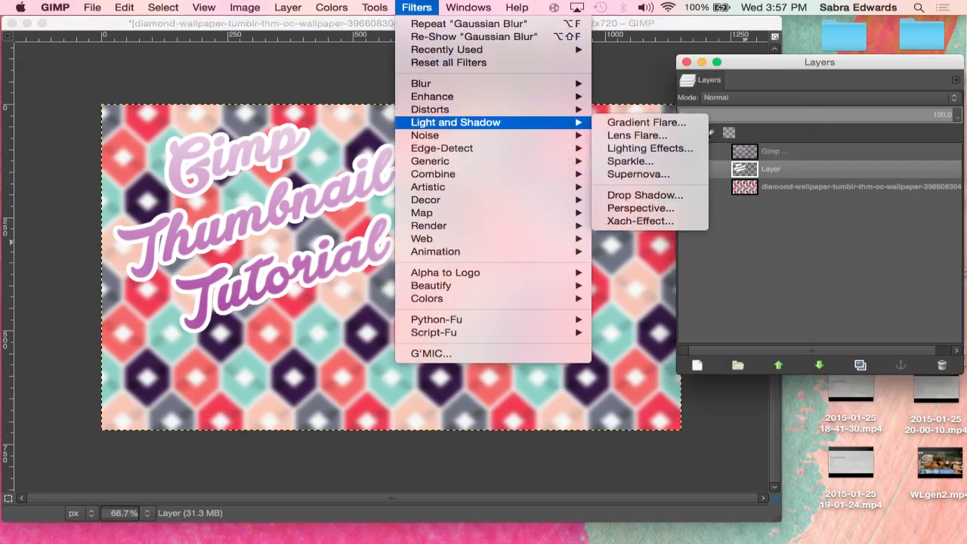
click(644, 195)
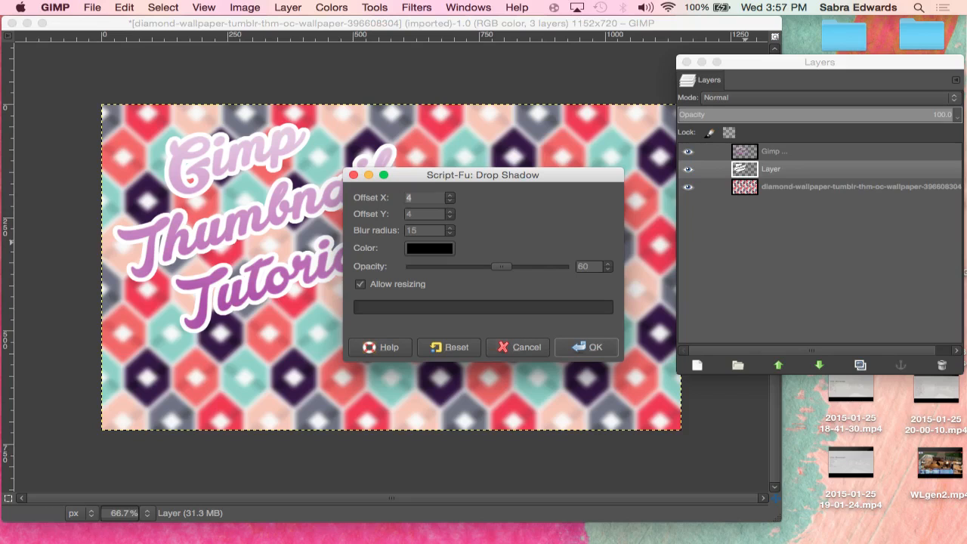
click(588, 347)
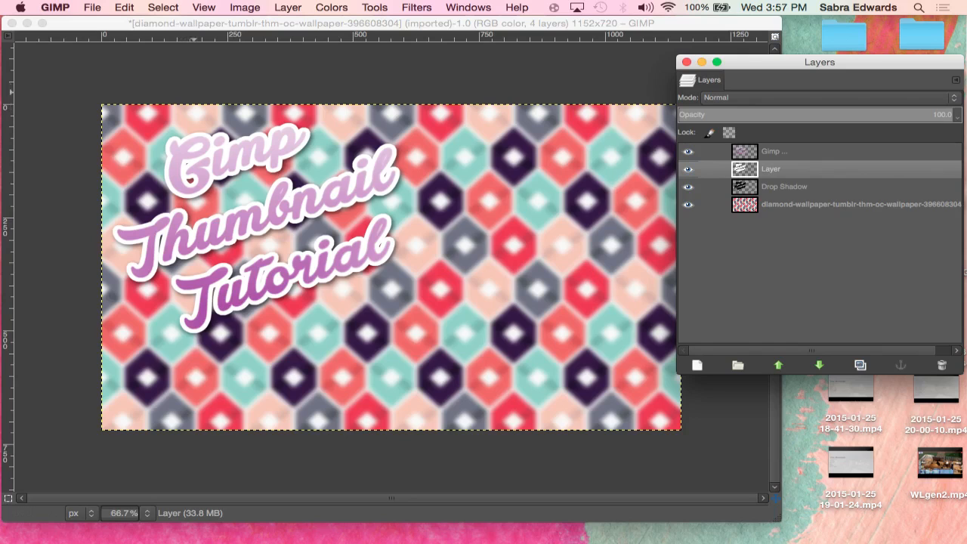
Step: Save the thumbnail for the web as a JPEG named gimpthumb.jpg in the Desktop folder
drag(176, 23, 228, 23)
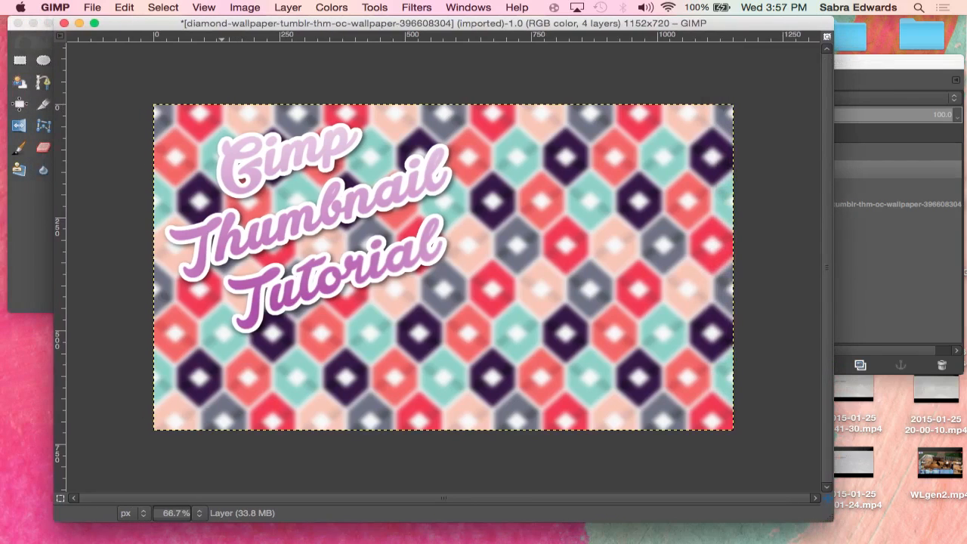
click(92, 6)
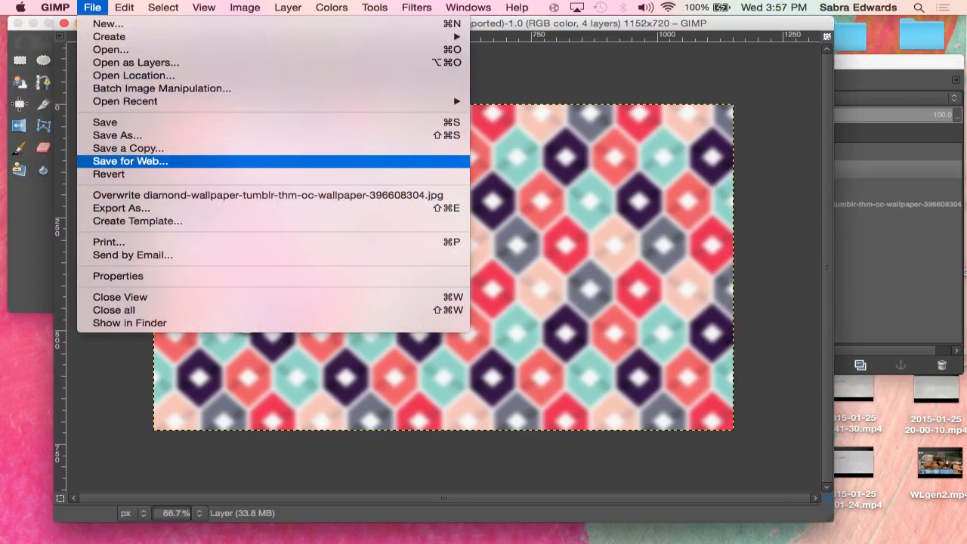
click(181, 162)
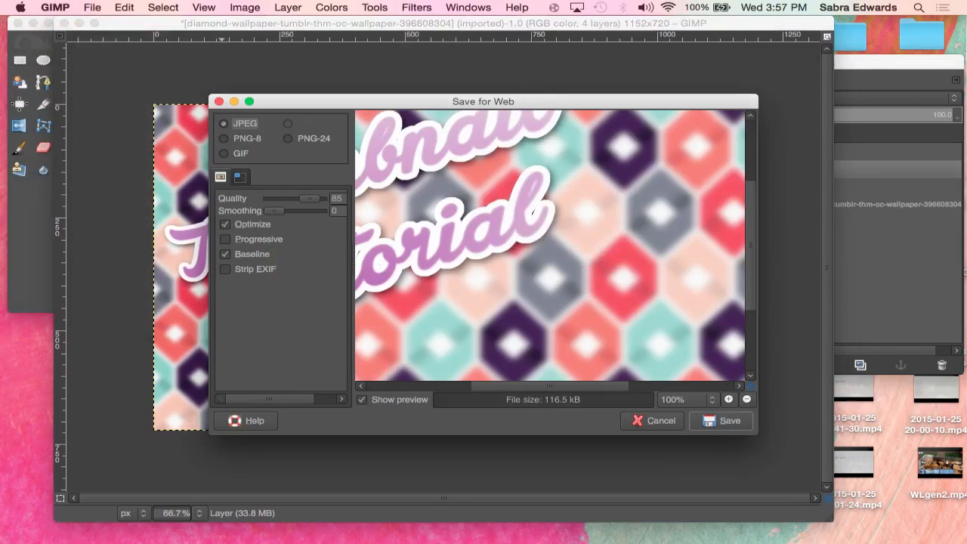
click(718, 421)
text(gimpthumb)
click(306, 167)
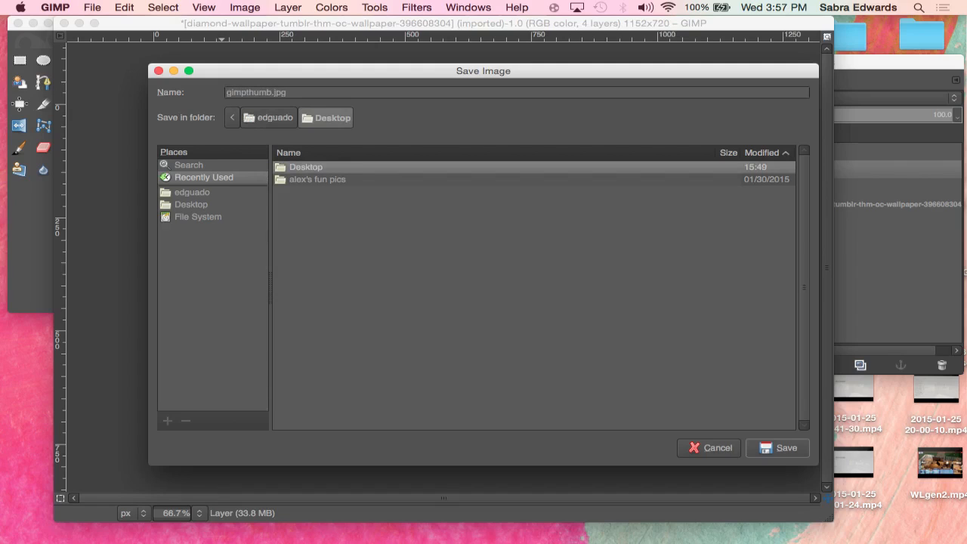
click(778, 448)
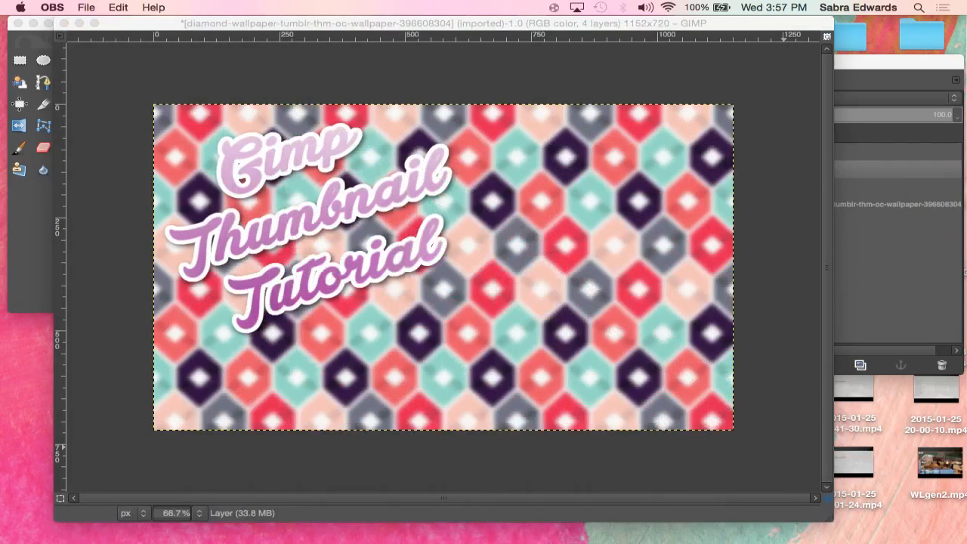
Step: Quit GIMP and discard the unsaved changes to the wallpaper image
right_click(940, 290)
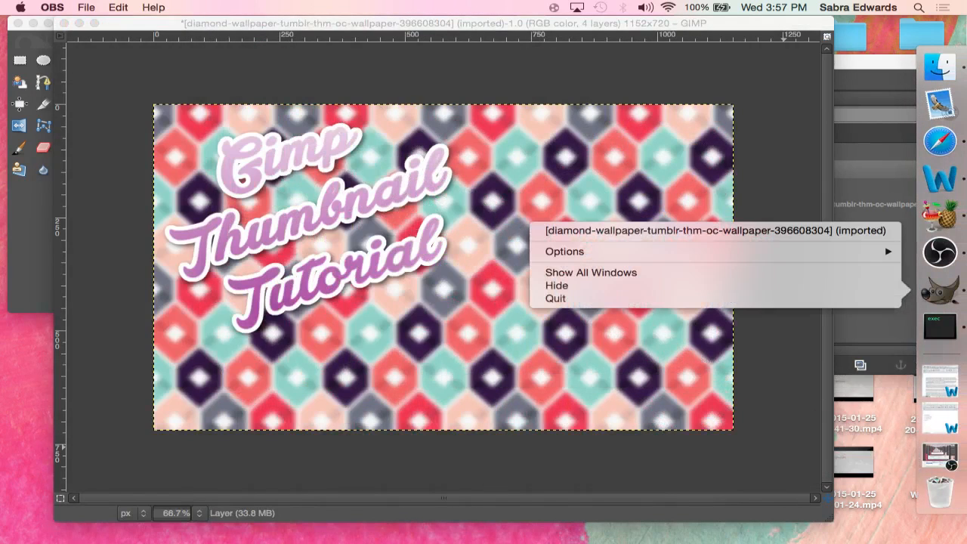
click(891, 298)
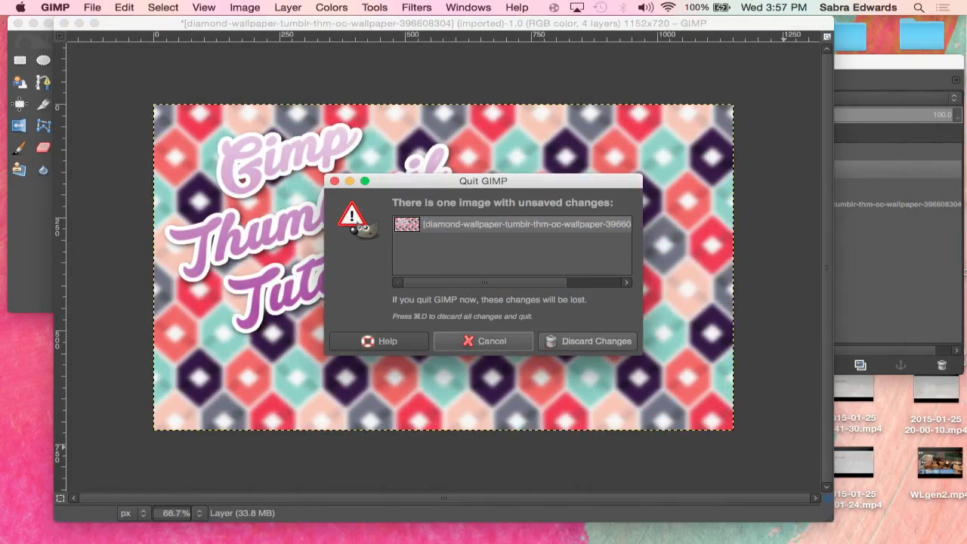
key(super+d)
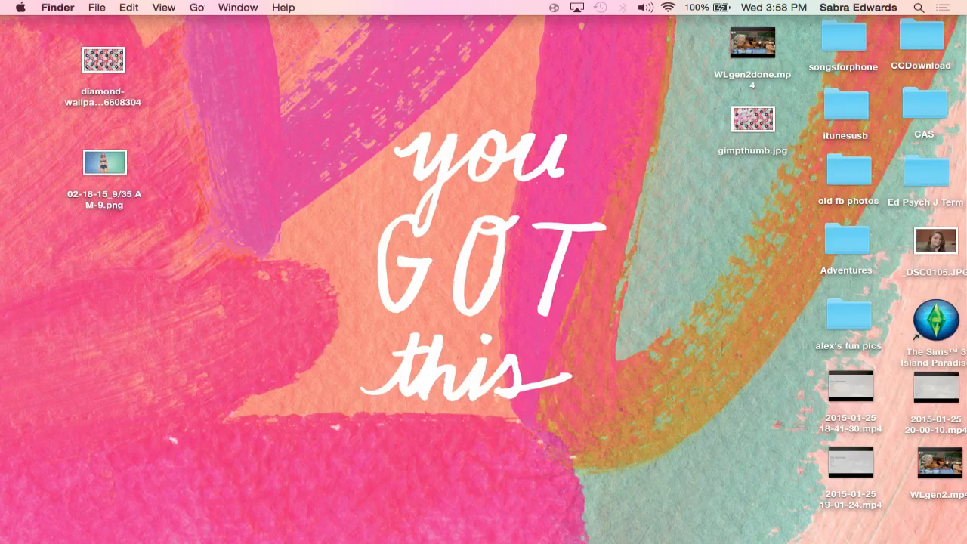
Step: Switch to Safari, go to the PicMonkey site and open gimpthumb.jpg from the Desktop in its editor
drag(753, 119, 626, 149)
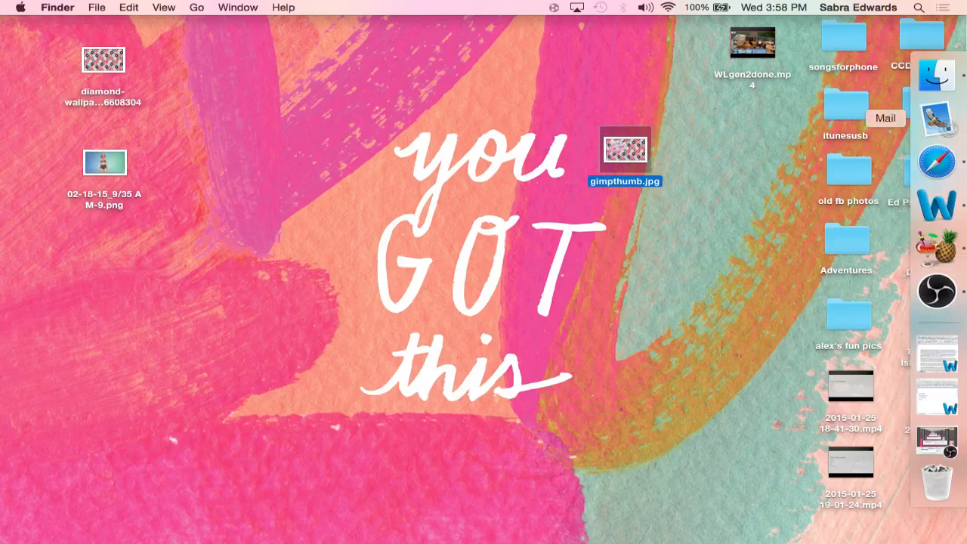
click(937, 161)
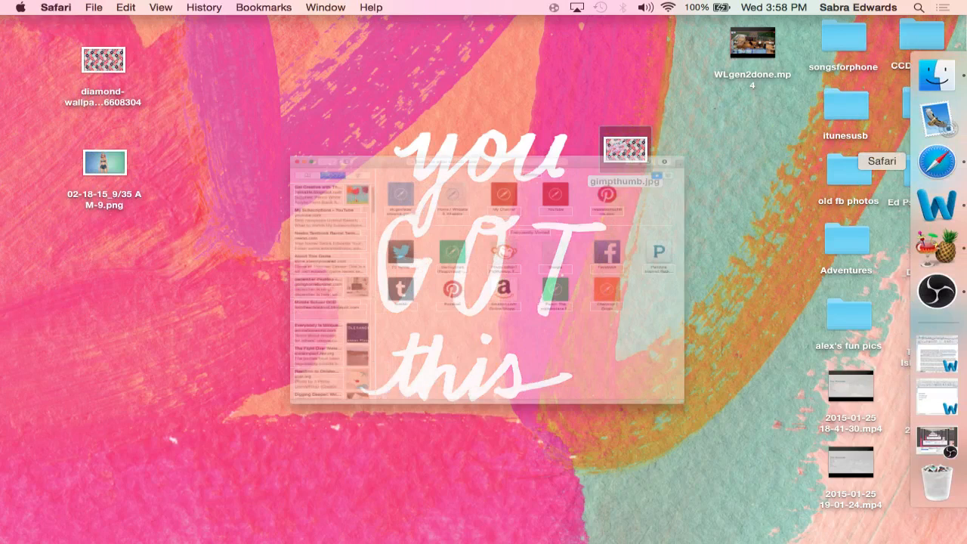
text(pic)
key(Return)
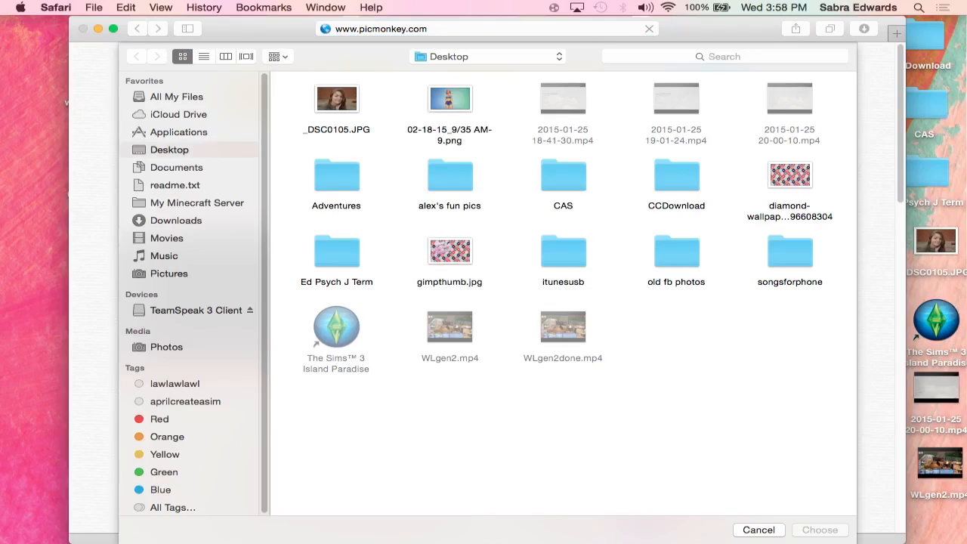
click(450, 250)
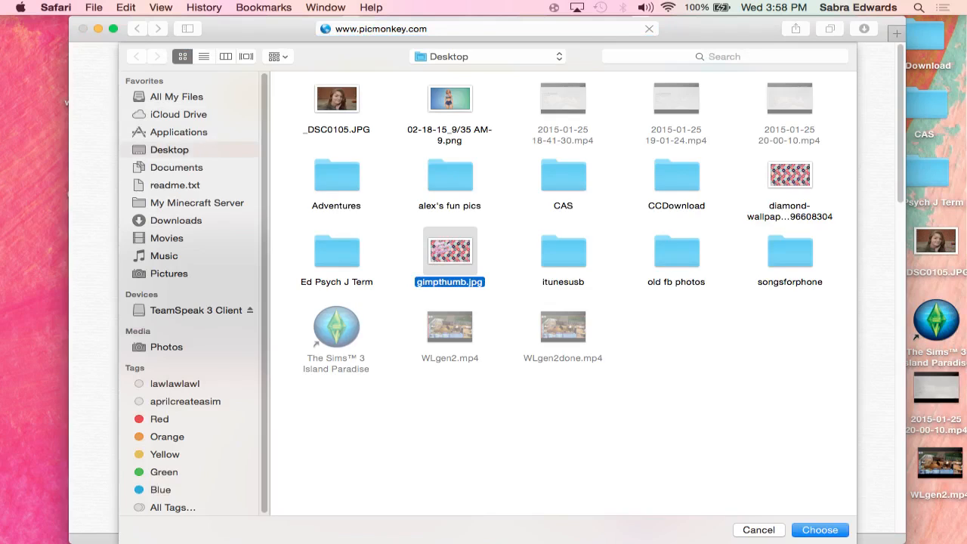
key(Return)
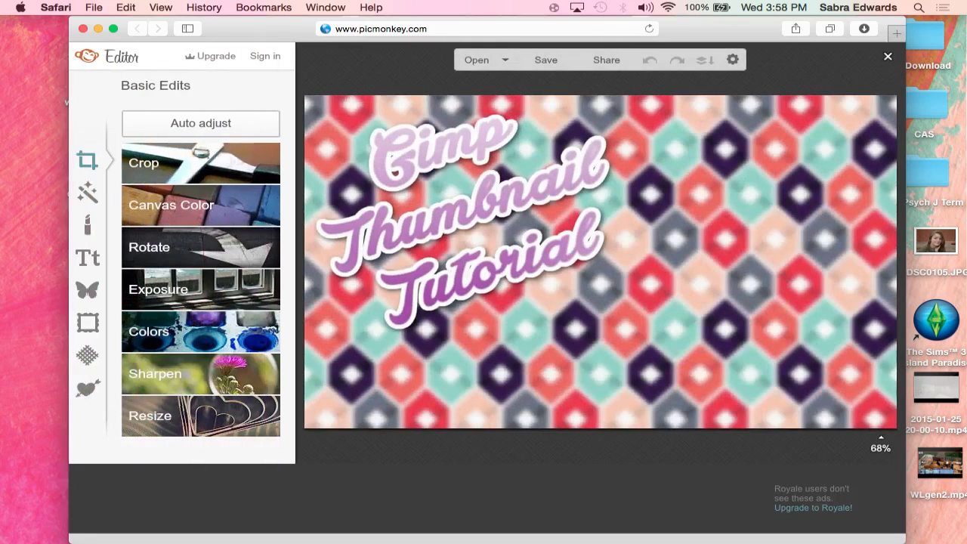
Step: Add the Desktop image 02-18-15_9/35 AM-9.png to the thumbnail as a custom overlay
click(88, 290)
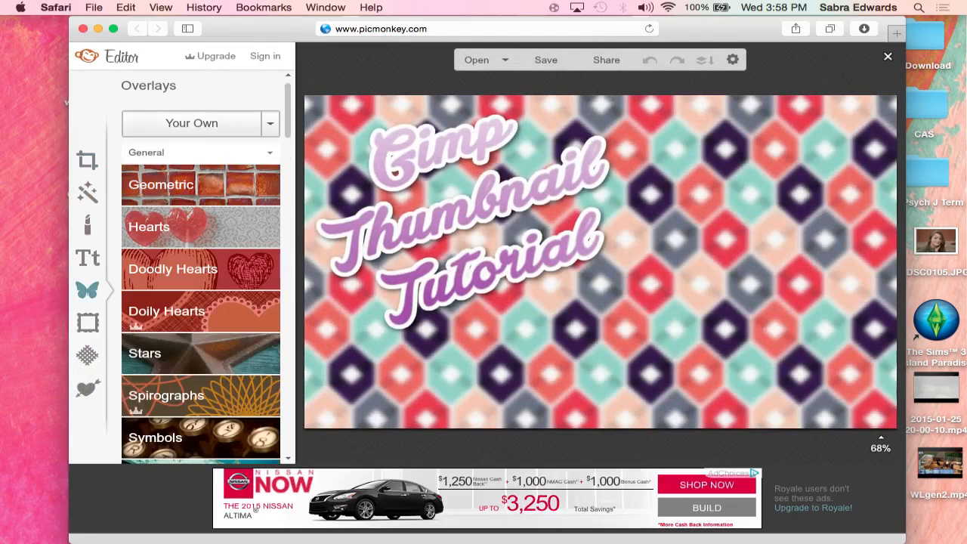
click(191, 123)
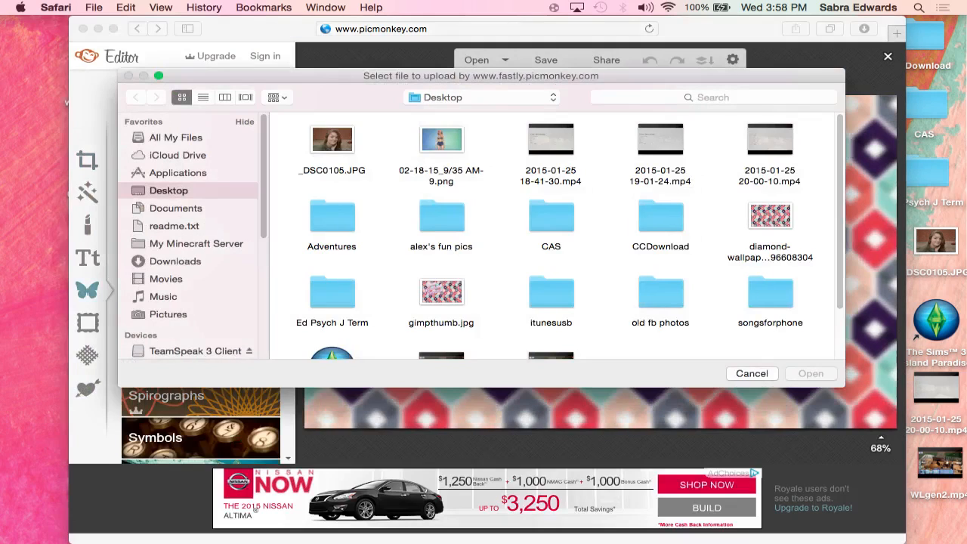
click(442, 141)
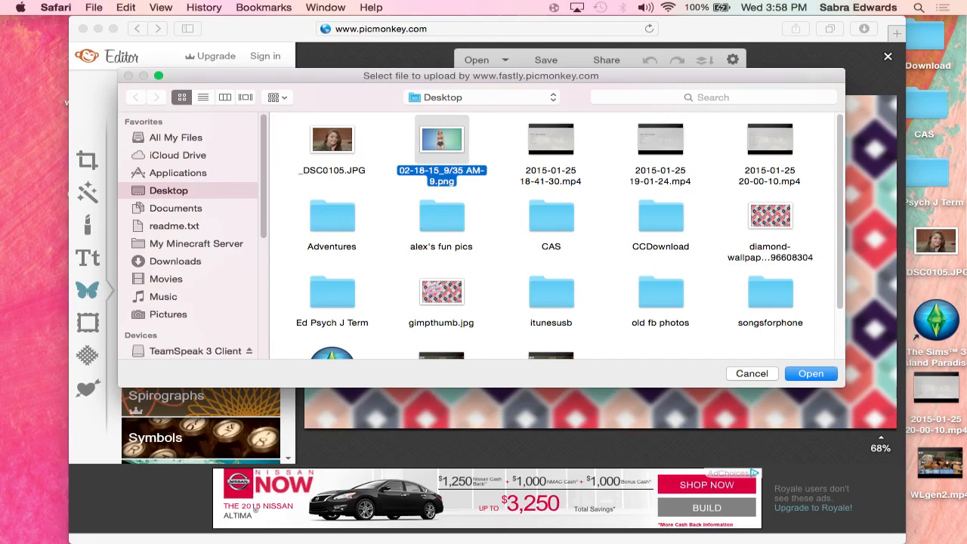
key(Return)
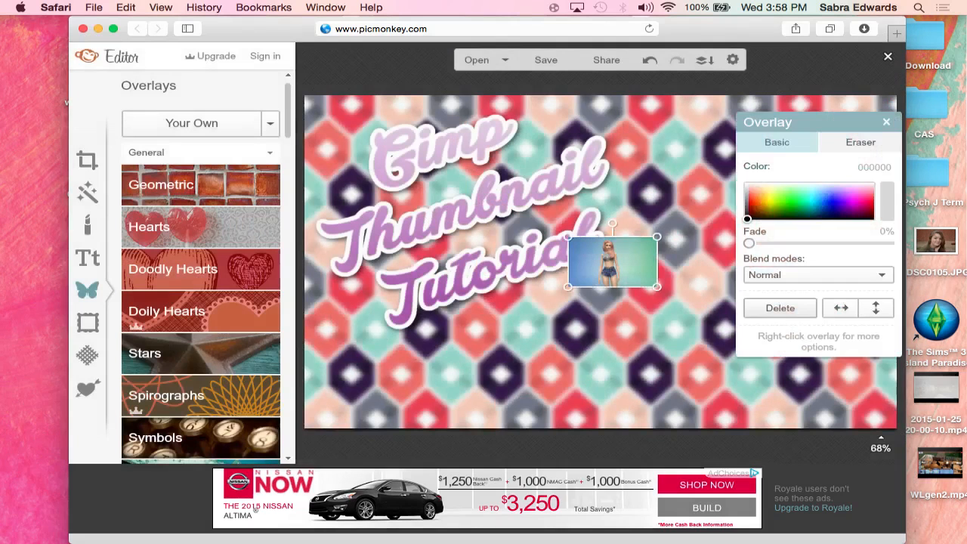
Step: Enlarge the character overlay until it covers most of the thumbnail and position it within the canvas
drag(657, 236, 900, 99)
drag(761, 182, 521, 289)
drag(663, 207, 857, 96)
drag(743, 185, 770, 211)
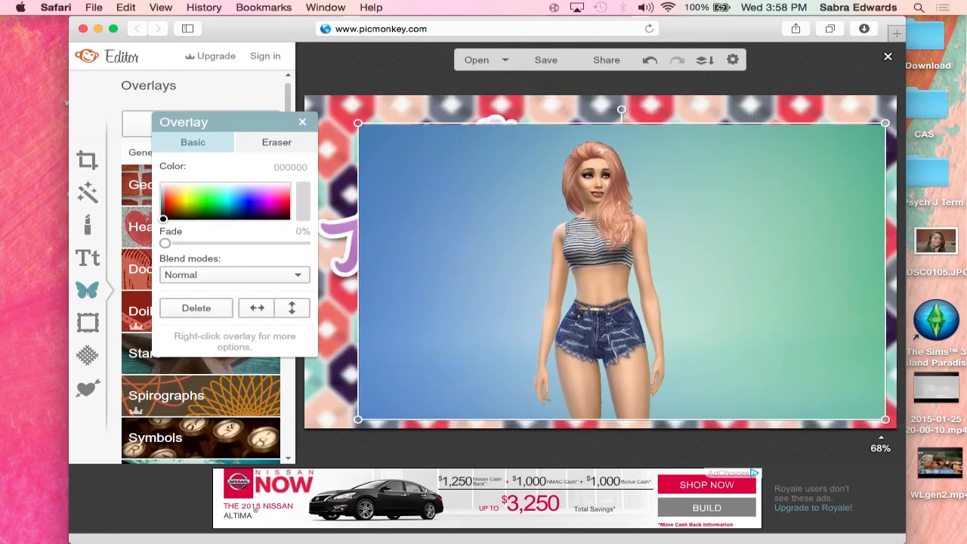
Step: Erase the blue-green background around the character in the overlay so the diamond pattern shows through
click(276, 142)
drag(192, 203, 286, 203)
drag(483, 257, 492, 450)
mouse_move(478, 212)
mouse_down()
mouse_move(544, 211)
mouse_move(525, 380)
mouse_move(506, 421)
mouse_move(520, 423)
mouse_up()
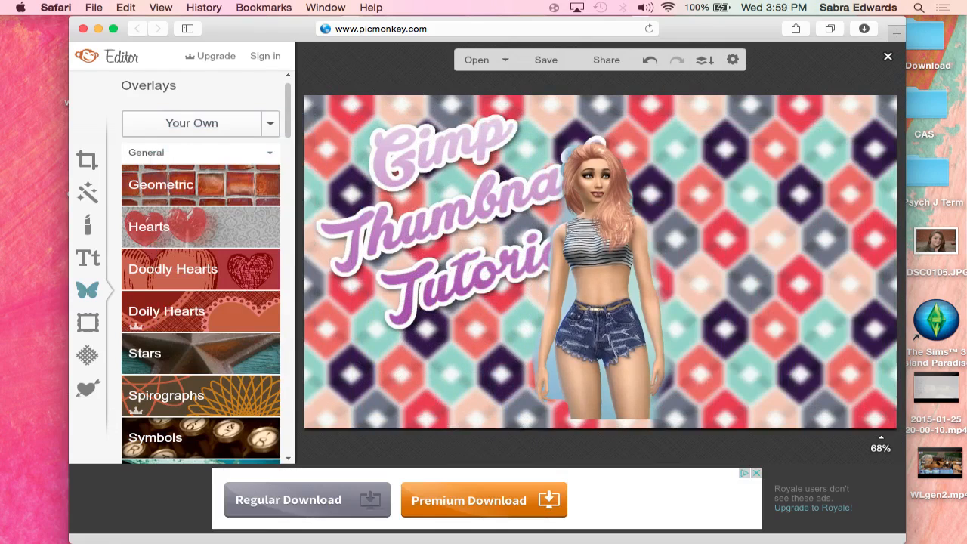
Step: Move the cut-out character clear of the title to the thumbnail's right side and enlarge her to nearly full image height
drag(577, 275, 633, 275)
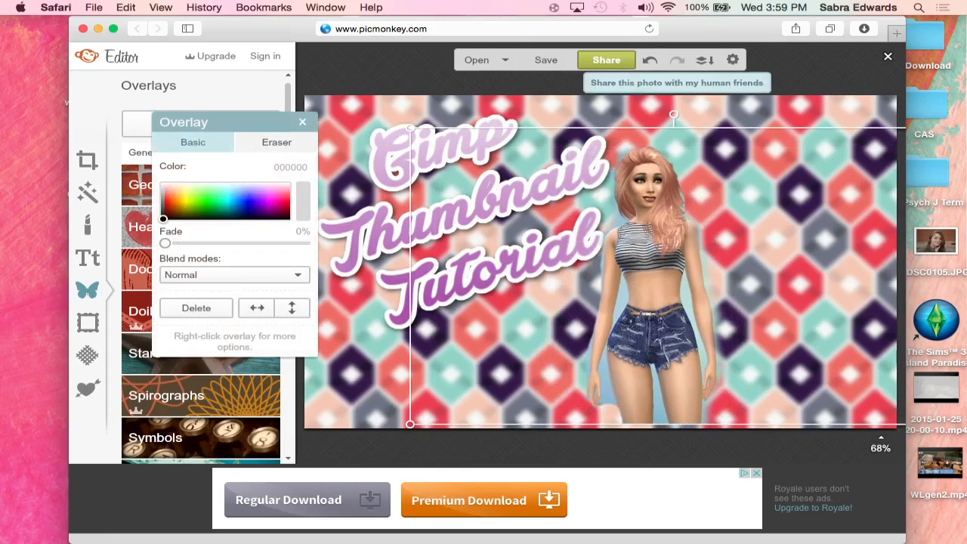
drag(410, 128, 226, 24)
drag(553, 258, 755, 323)
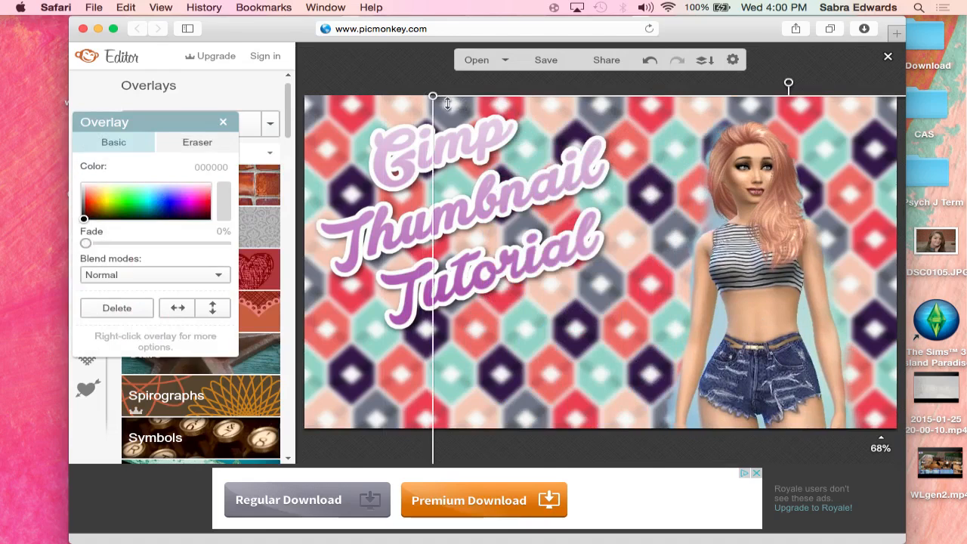
drag(433, 97, 350, 83)
drag(769, 298, 797, 297)
key(Escape)
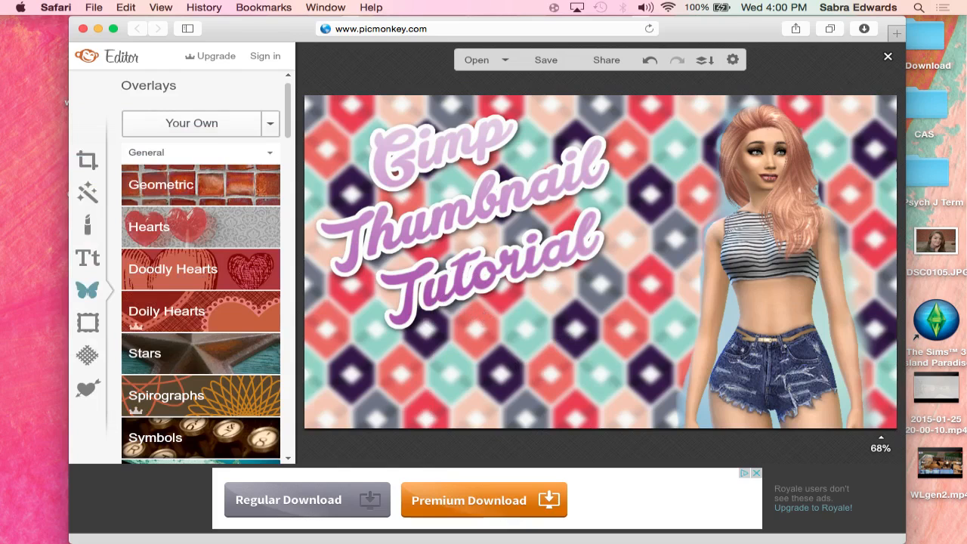
Step: Add the pink rose overlay from the Roses set, enlarge it and place it in the thumbnail's lower-left corner
drag(288, 111, 288, 423)
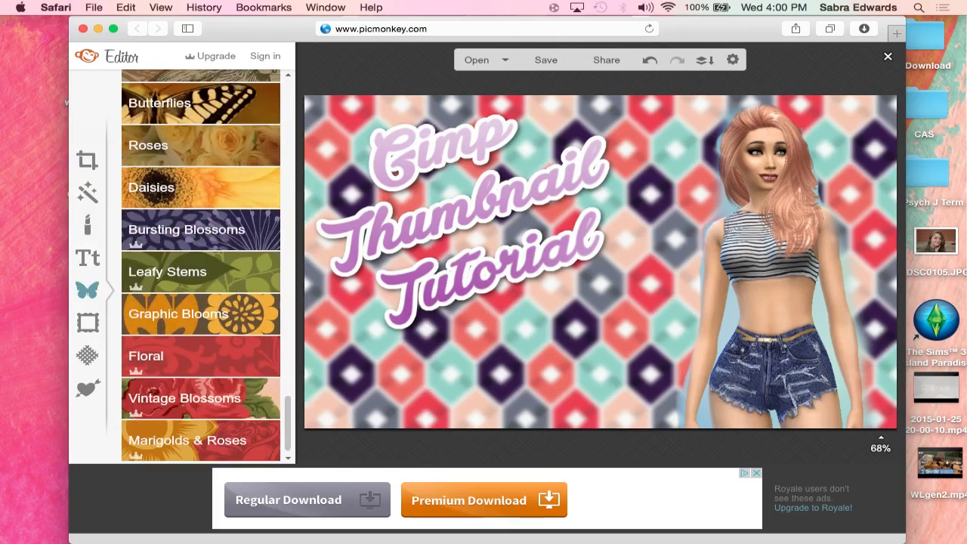
click(200, 145)
click(181, 184)
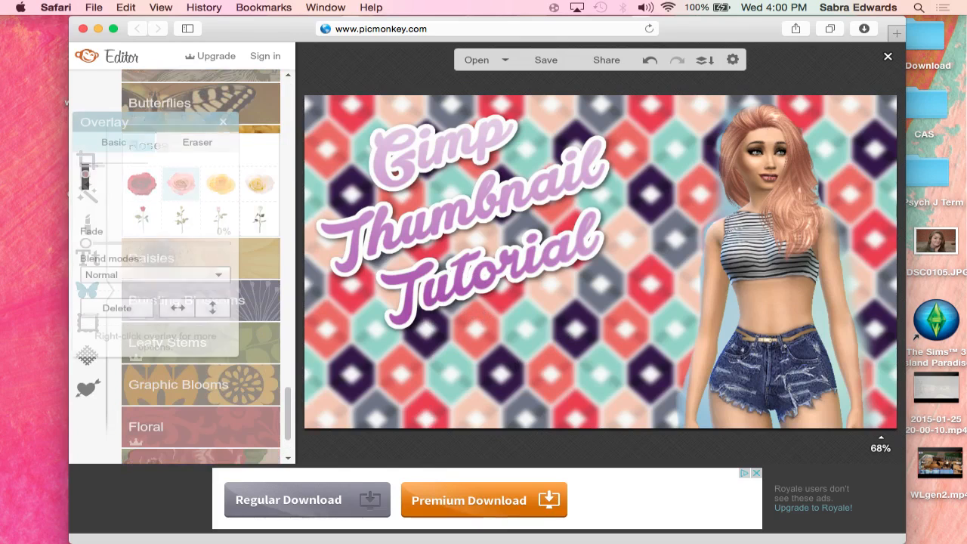
drag(654, 257, 344, 412)
drag(374, 376, 562, 304)
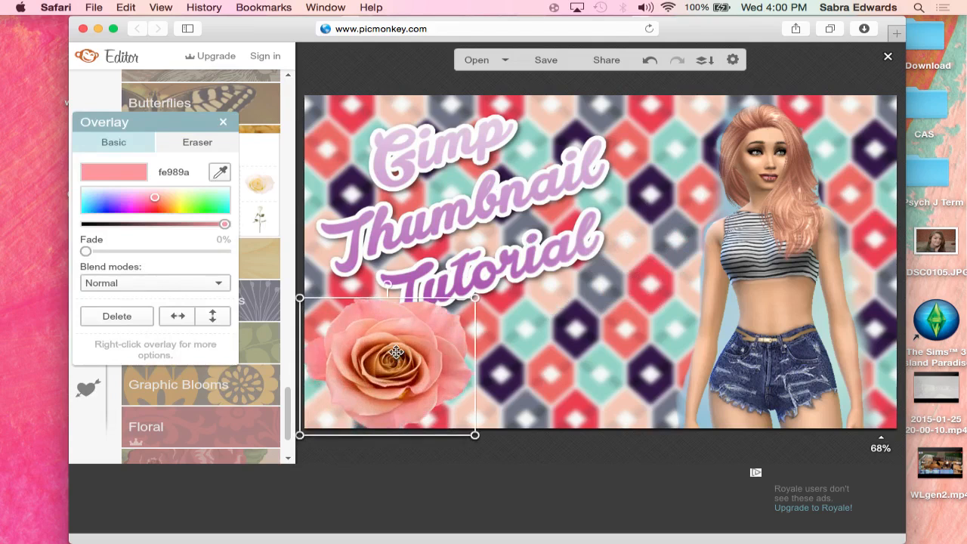
drag(398, 355, 378, 387)
Step: Duplicate the pink rose, place the copy just right of the first along the bottom edge and rotate it clockwise
right_click(387, 376)
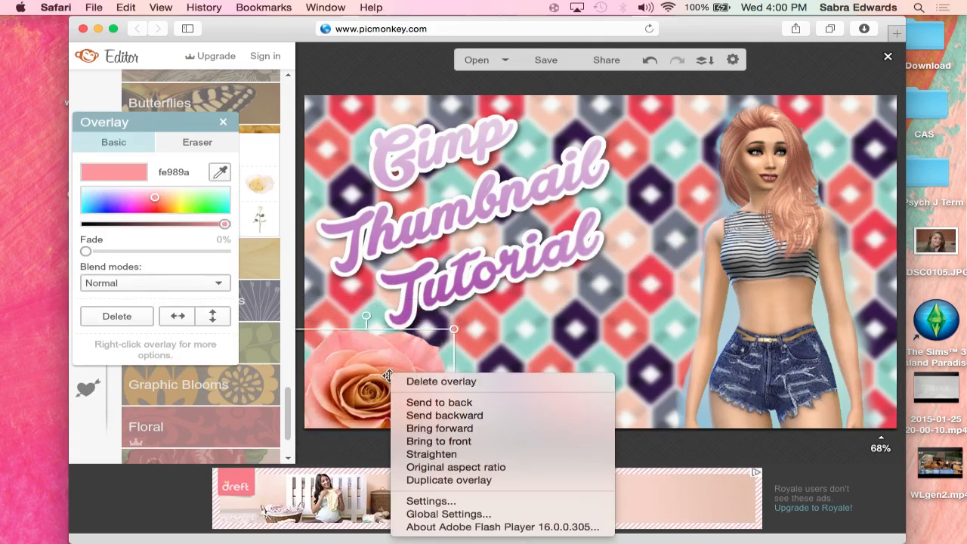
click(431, 479)
drag(405, 405, 514, 371)
drag(477, 320, 516, 313)
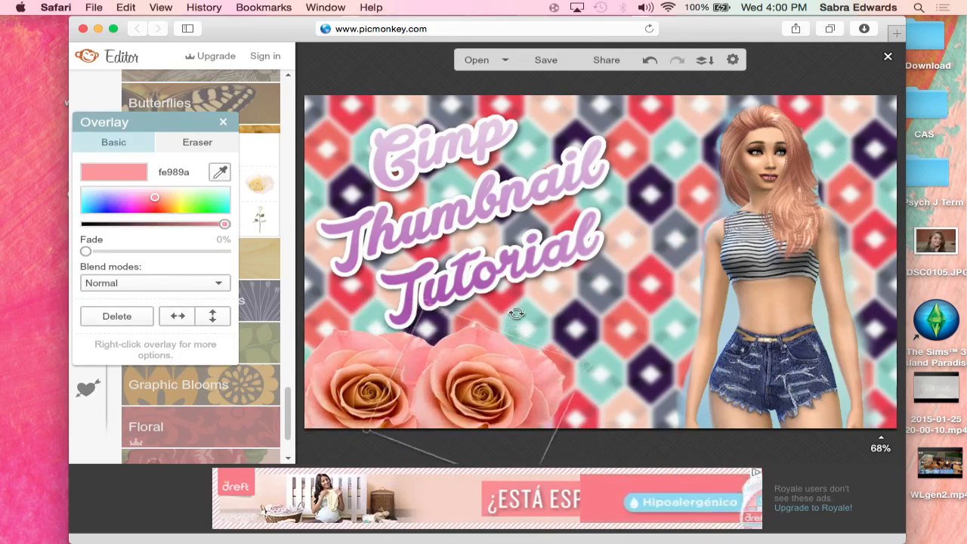